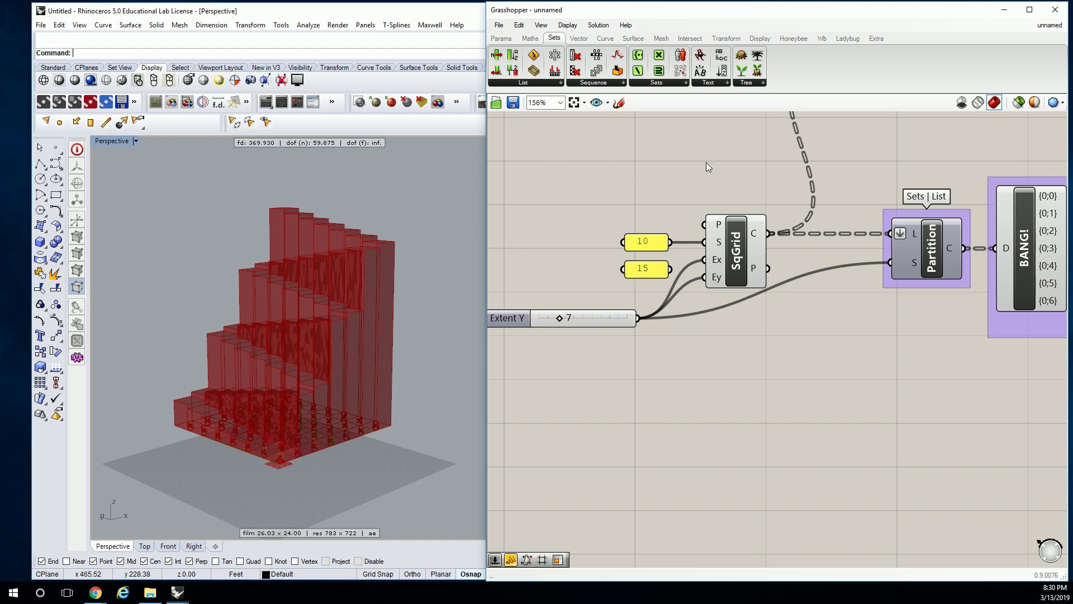
Step: Turn off the preview for every component in the existing definition
scroll(641, 164, "down", 10)
left_click_drag(599, 168, 911, 310)
middle_click(826, 222)
left_click(858, 194)
scroll(756, 314, "up", 5)
left_click(687, 278)
Step: Copy the grid input sliders and the SqGrid component down into empty canvas space
right_click_drag(600, 271, 745, 268)
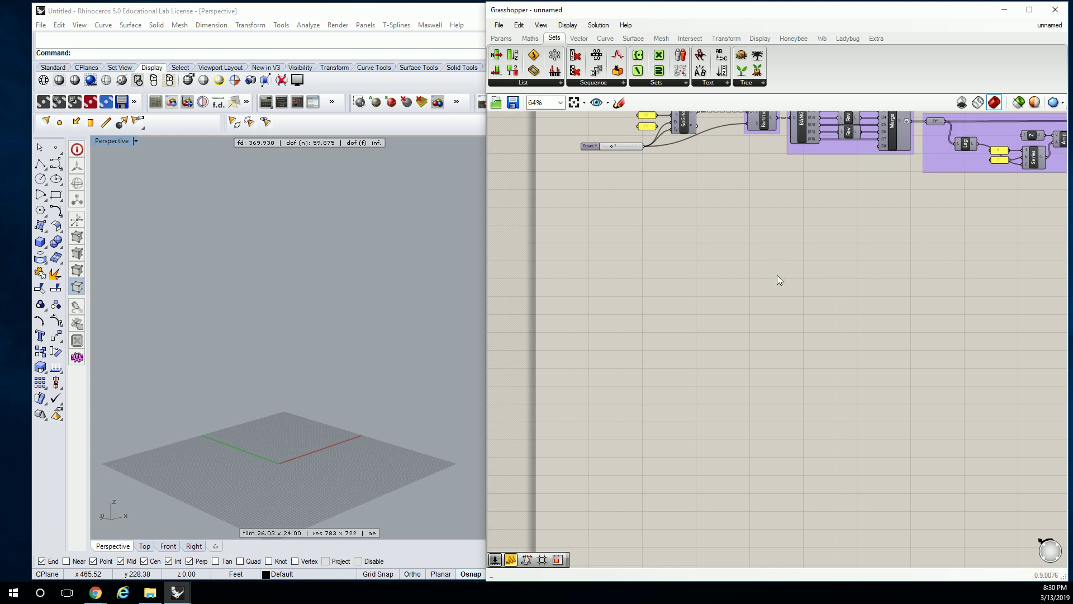
scroll(612, 175, "up", 4)
left_click_drag(548, 124, 817, 319)
scroll(817, 319, "down", 5)
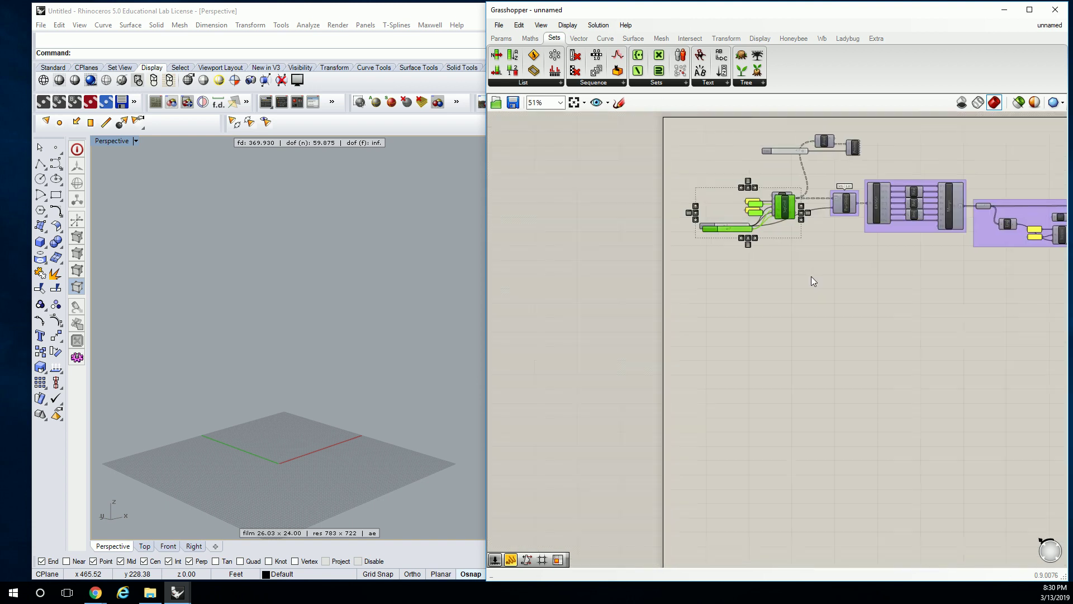
left_click_drag(783, 205, 833, 442, "alt")
right_click_drag(833, 441, 779, 306)
scroll(779, 307, "up", 7)
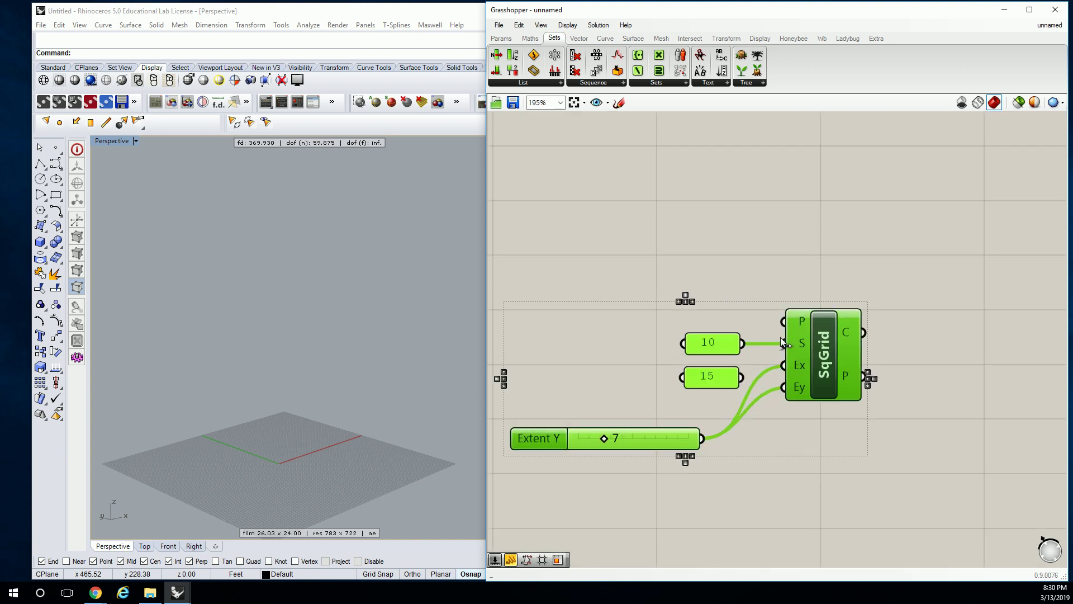
left_click(745, 365)
right_click_drag(703, 374, 735, 355)
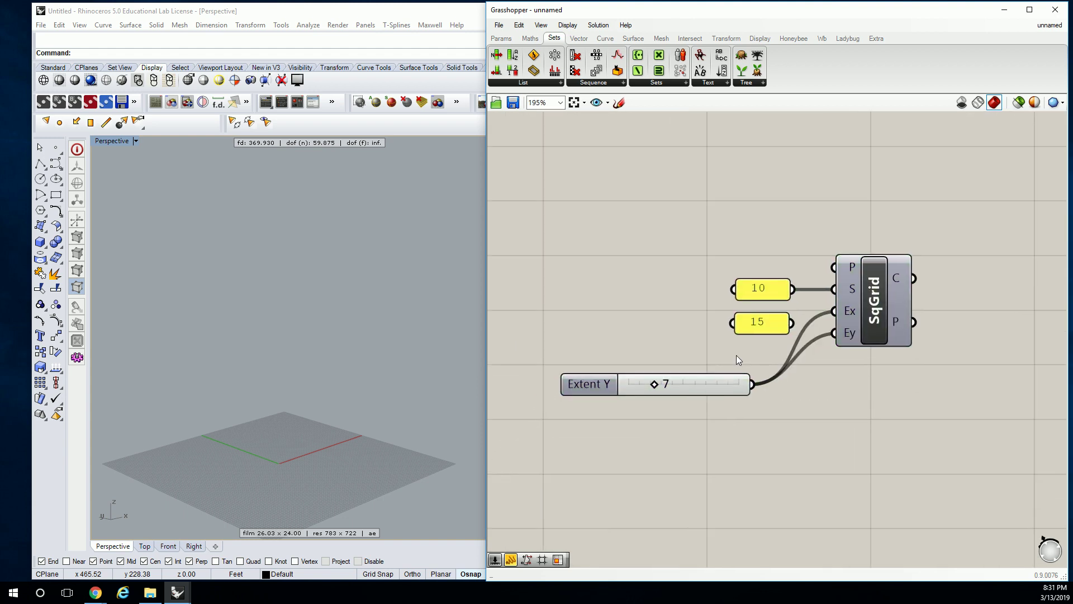
Step: Delete the 15 panel, drive Ex and Ey from the 24 Extent Y slider, and preview SqGrid
left_click(720, 386)
key("Delete")
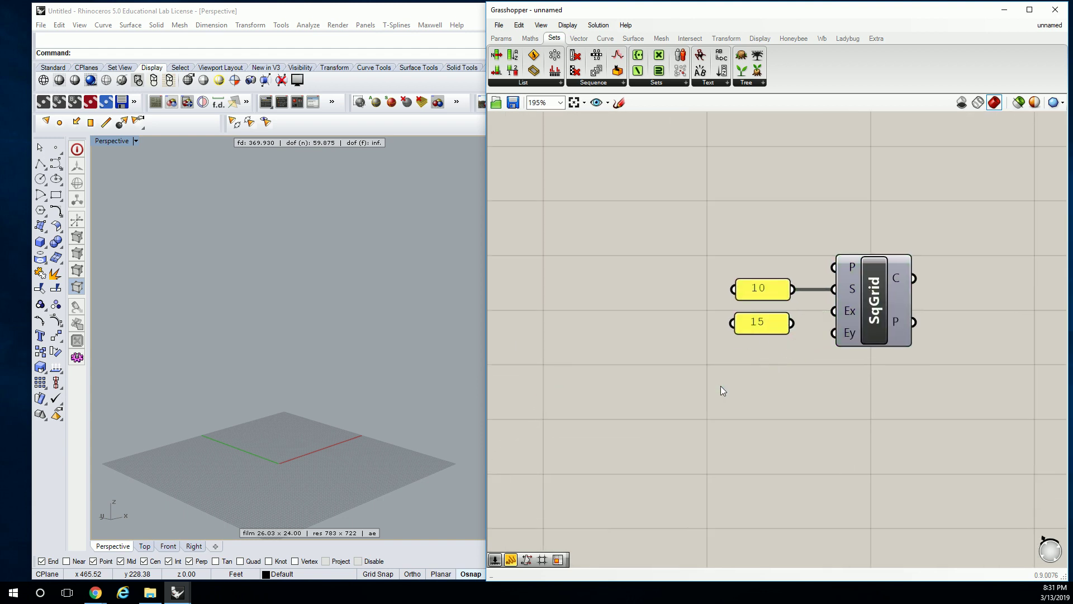
key("ctrl+z")
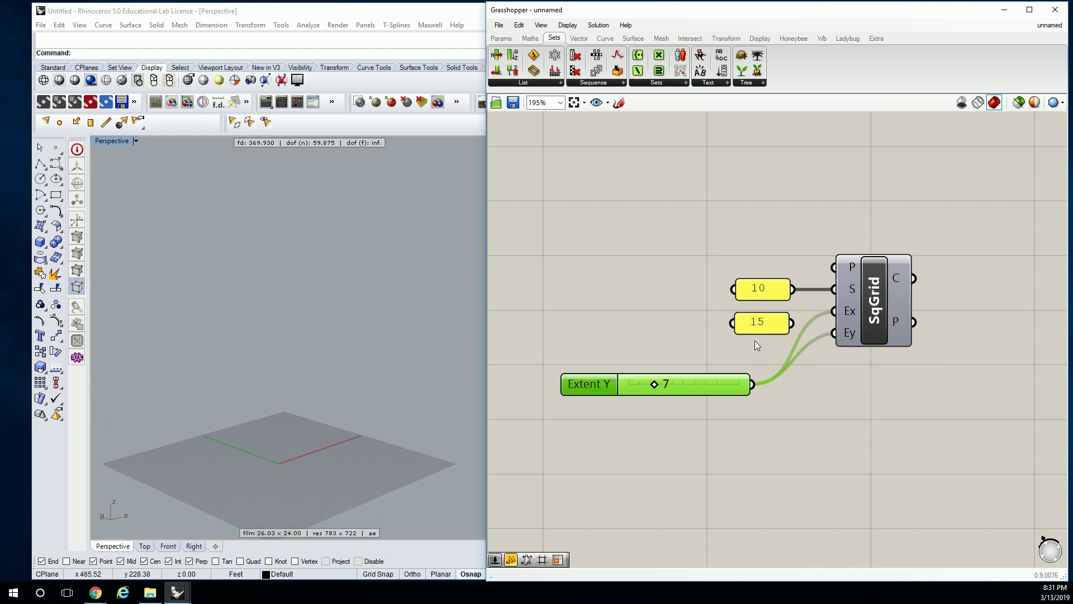
left_click(769, 324)
key("Delete")
left_click_drag(707, 390, 722, 335)
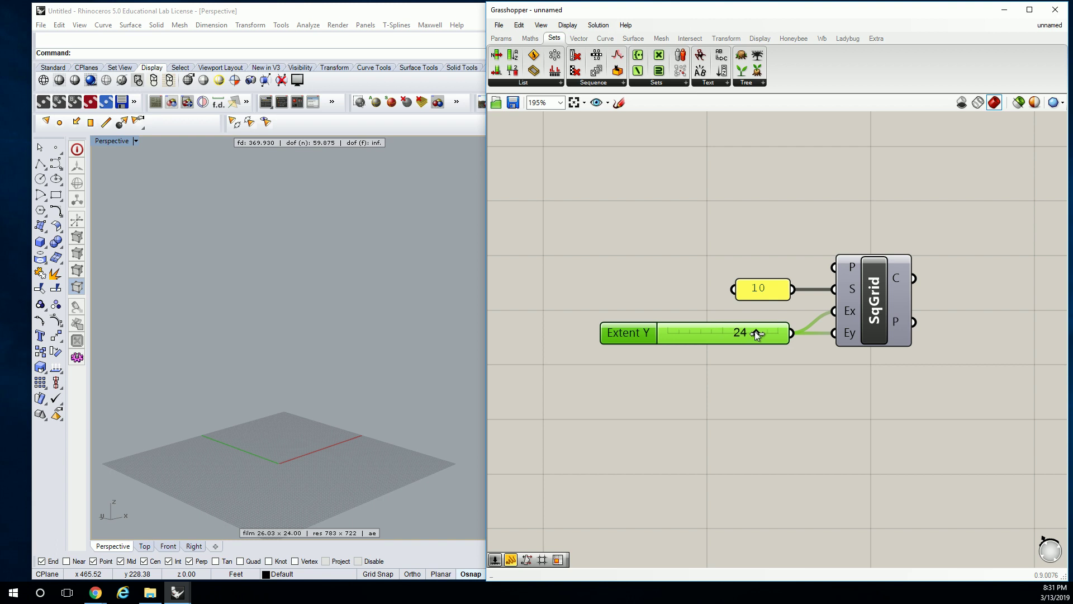
right_click(897, 298)
left_click(916, 319)
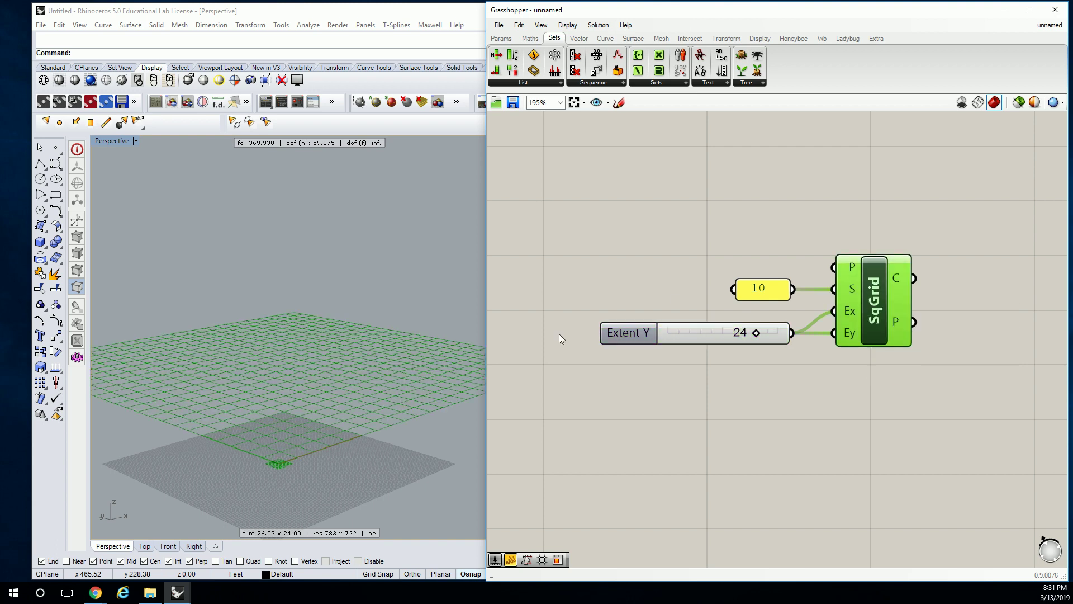
scroll(345, 337, "down", 3)
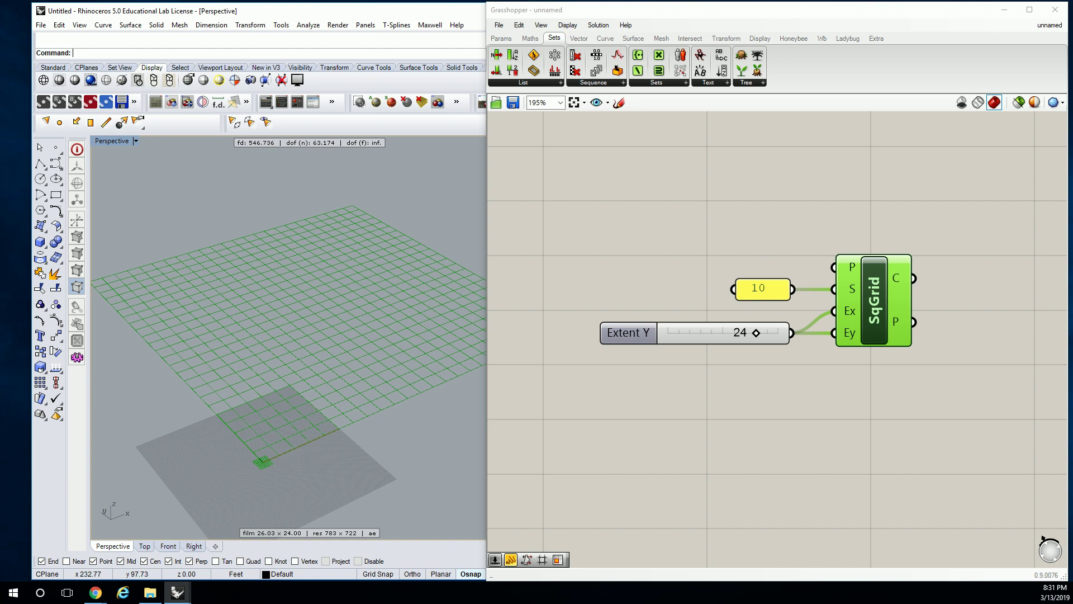
right_click_drag(802, 223, 728, 242)
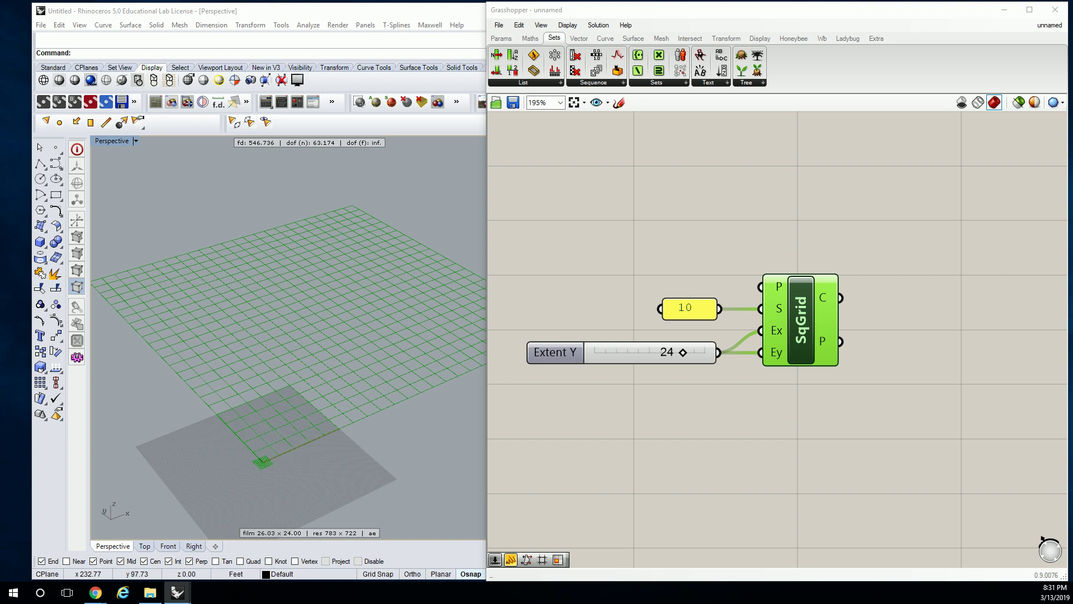
left_click(698, 241)
right_click_drag(869, 248, 813, 244)
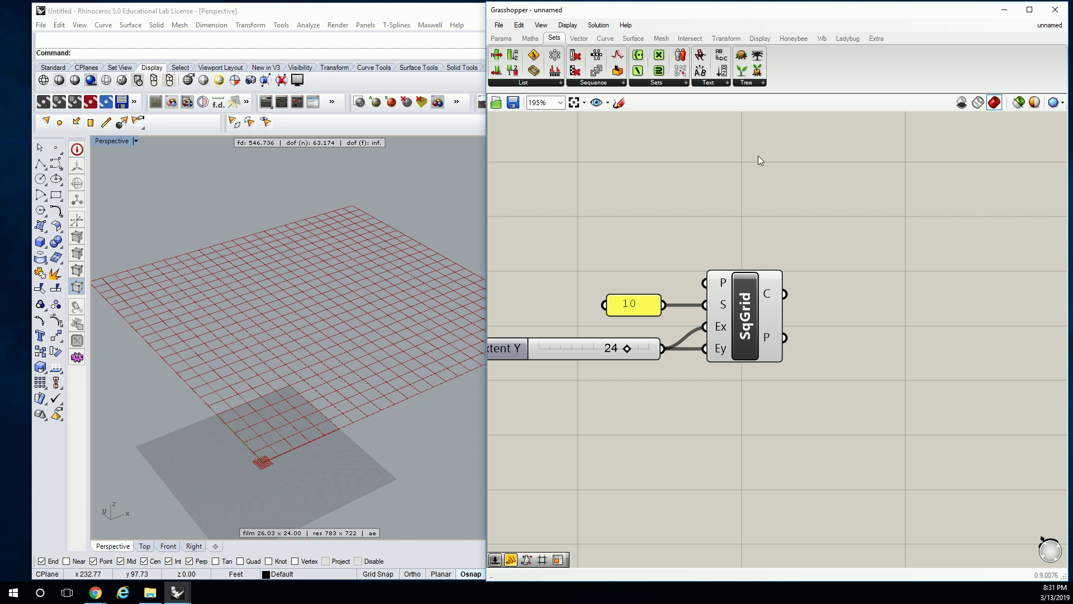
left_click(753, 314)
left_click(771, 243)
mouse_move(766, 341)
right_click_drag(818, 314, 795, 283)
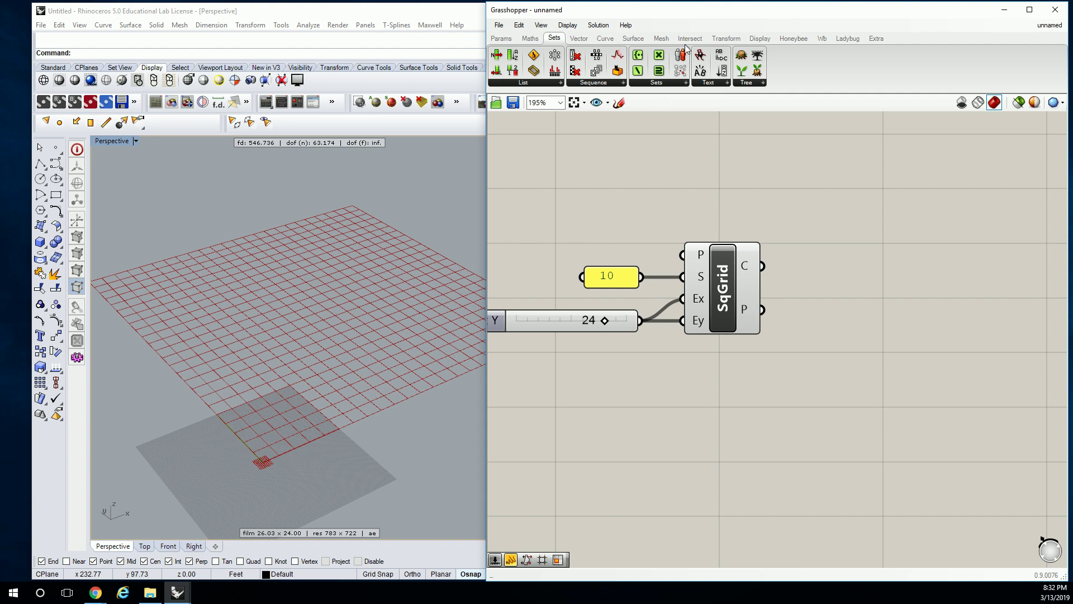
Step: Place a Rectangle component from Curve > Primitive to the right of SqGrid
left_click(606, 39)
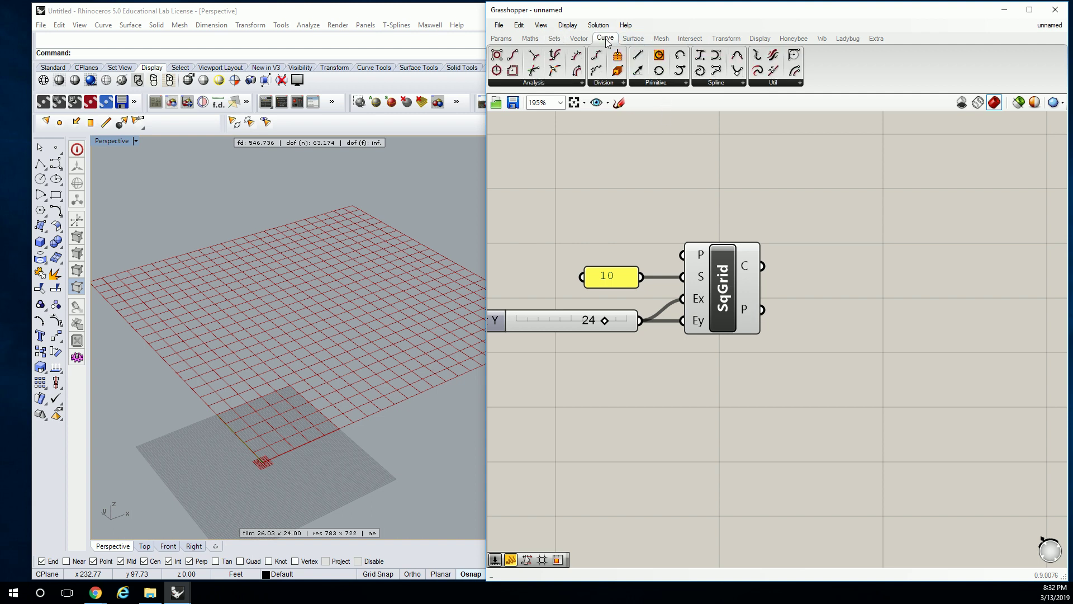
left_click(681, 84)
left_click_drag(746, 295, 939, 296)
scroll(840, 284, "down", 2)
left_click_drag(840, 284, 990, 308)
left_click(853, 312)
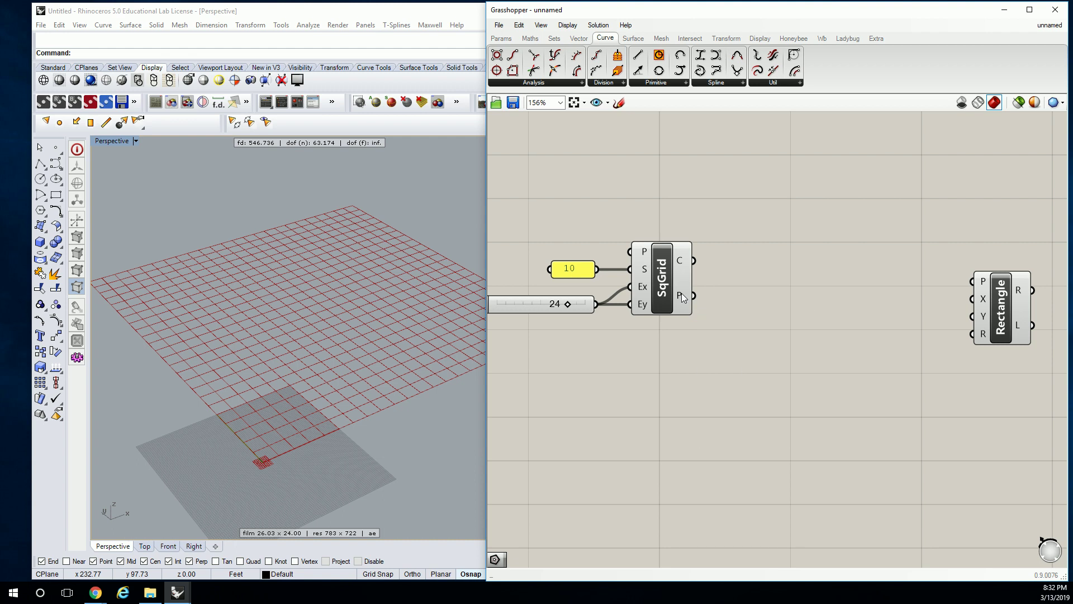
Step: Wire SqGrid's P output into the Rectangle's P input to draw rectangles at each point
left_click_drag(699, 303, 1002, 319)
scroll(278, 473, "up", 5)
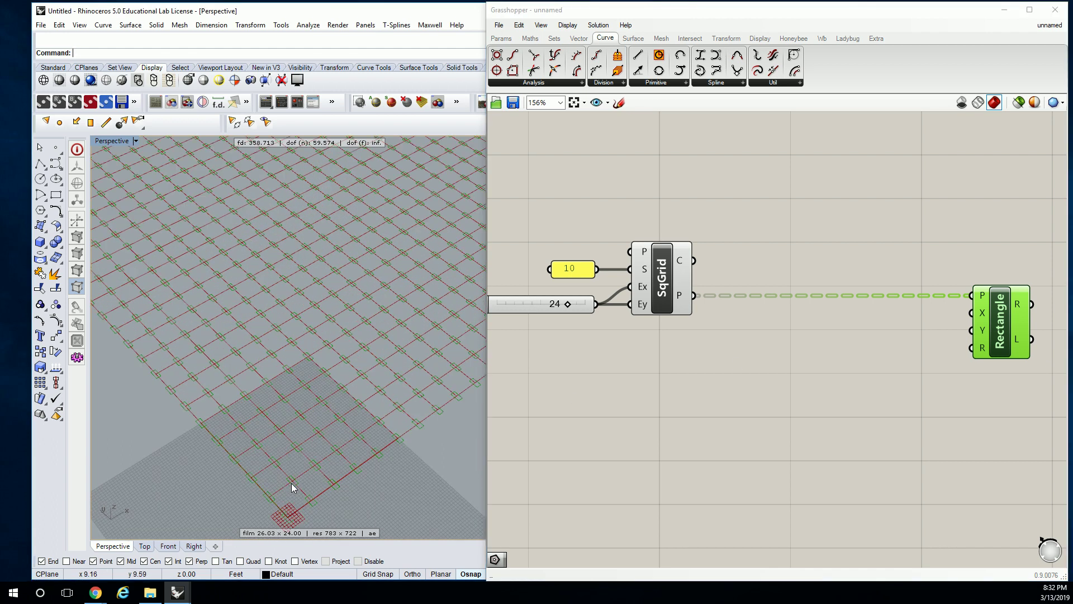
left_click(840, 343)
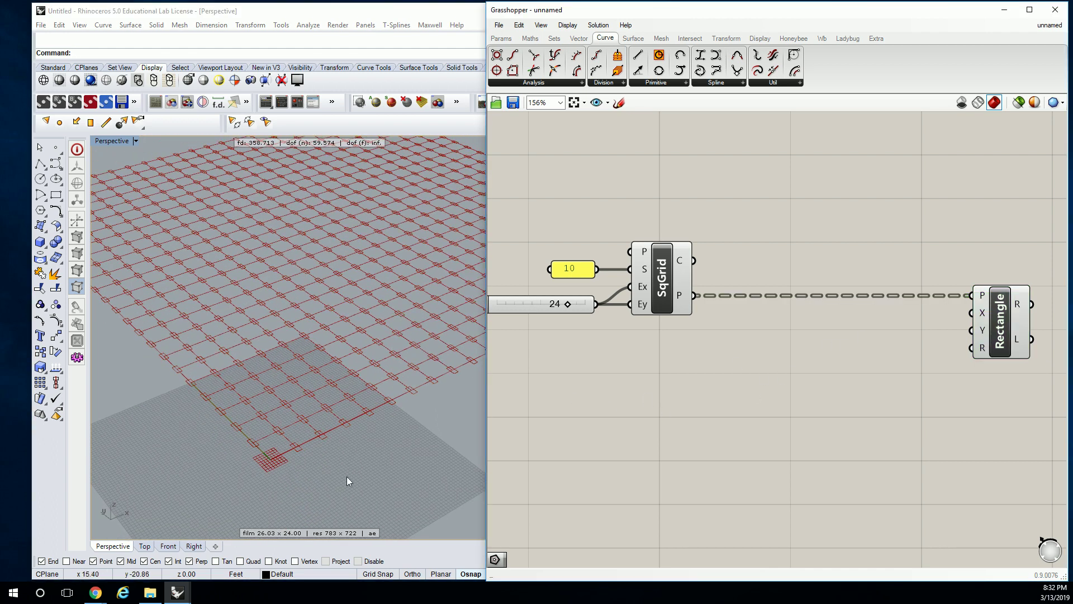
scroll(270, 445, "up", 4)
scroll(272, 433, "up", 2)
scroll(277, 416, "up", 4)
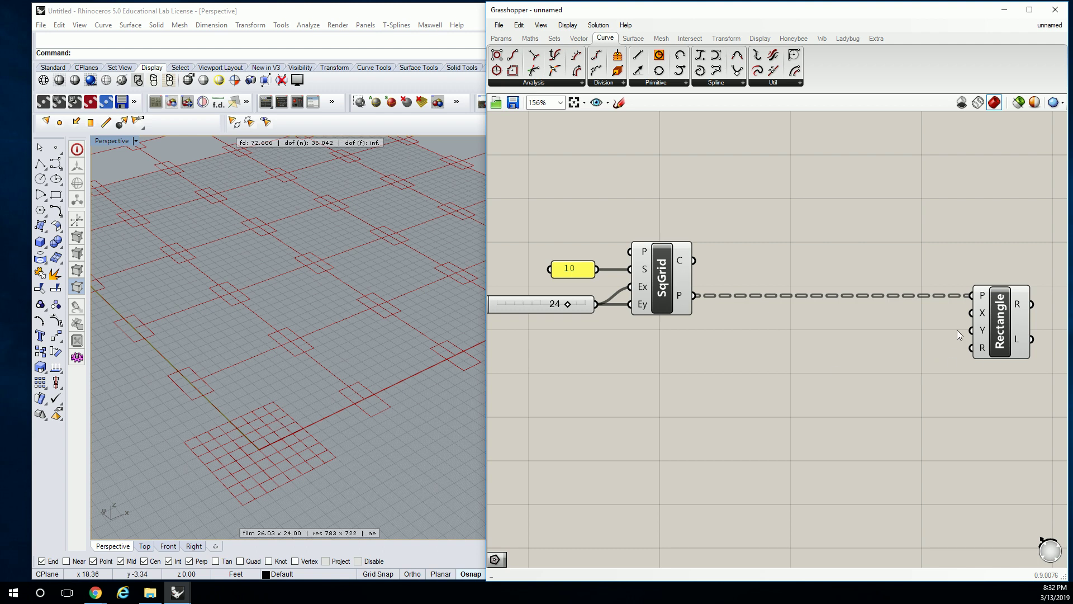
mouse_move(983, 316)
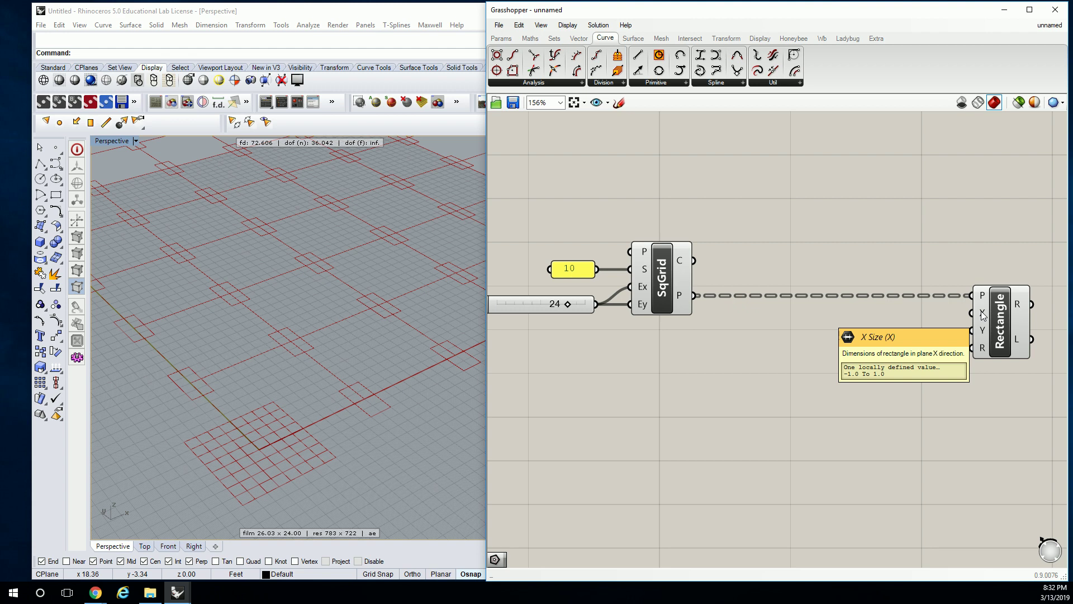
Step: Create a number slider with 0<, wire it to Rectangle X and Y, then delete it
double_click(873, 321)
type("0<2.0")
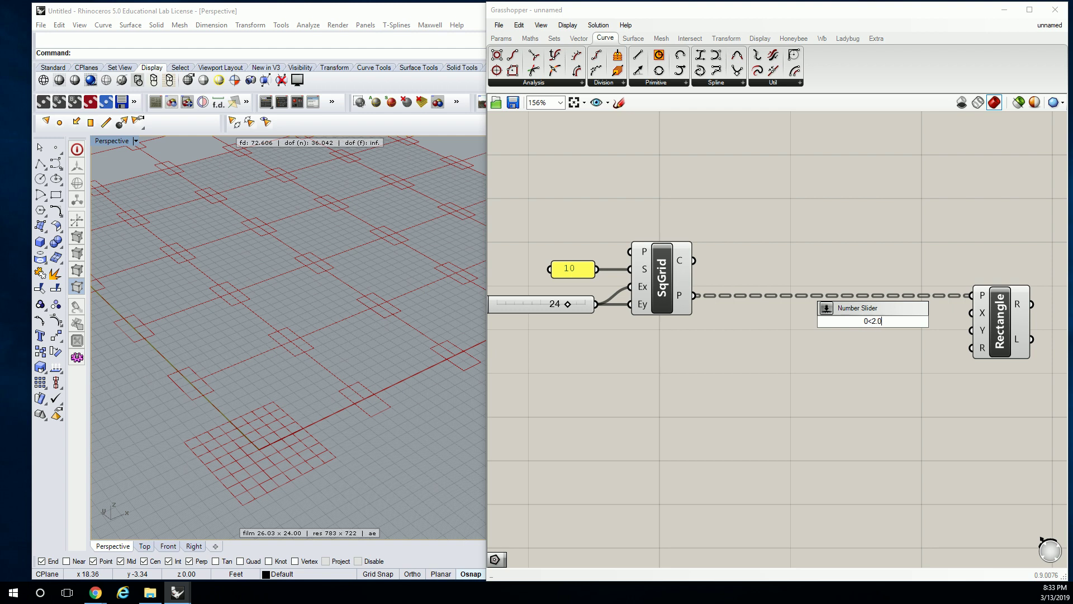
key("Return")
left_click_drag(944, 322, 972, 330)
right_click_drag(939, 339, 890, 337)
left_click_drag(840, 322, 890, 330)
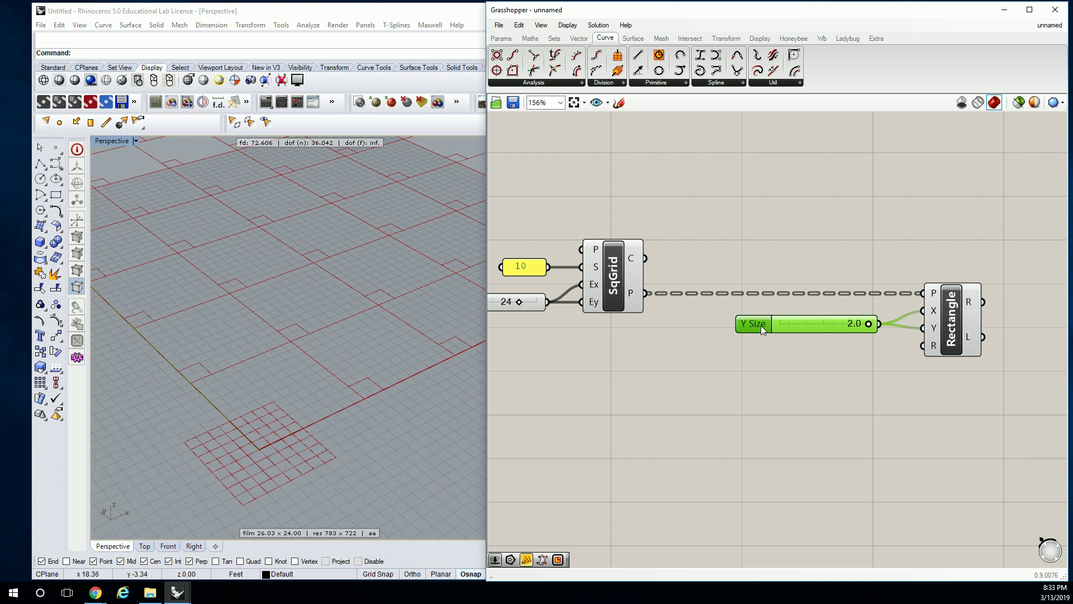
key("Delete")
Step: Add a new Y Size slider wired to Rectangle X and Y and set it to 7
double_click(784, 329)
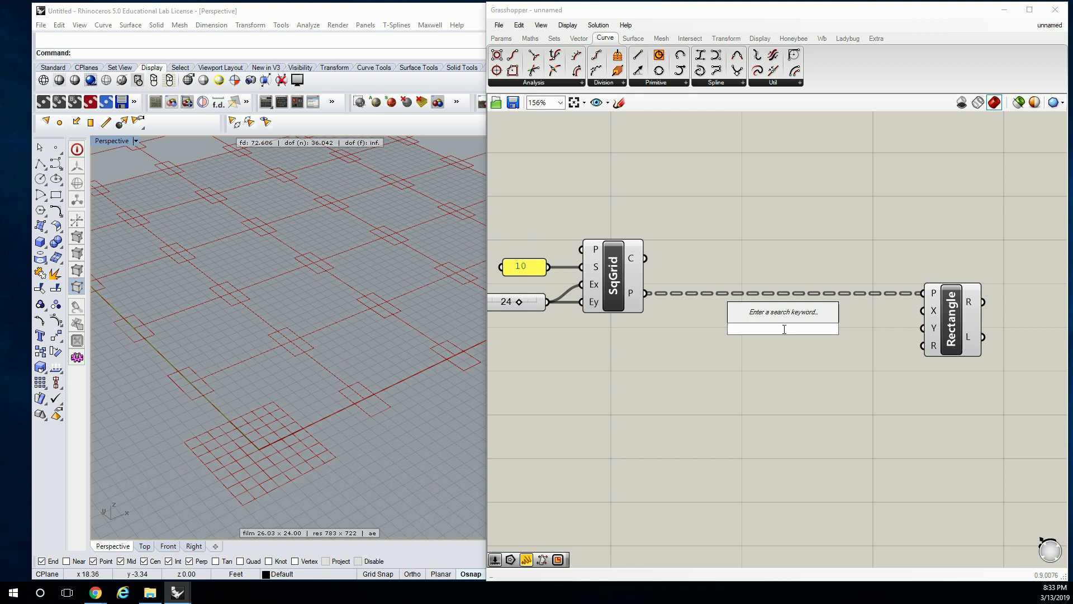
type("0<10")
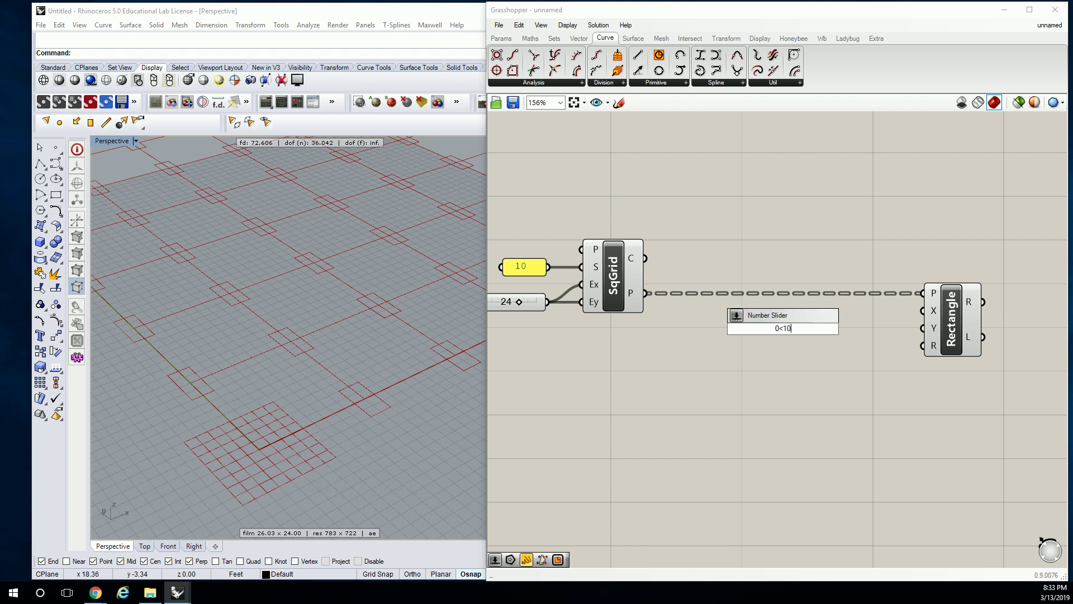
key("Return")
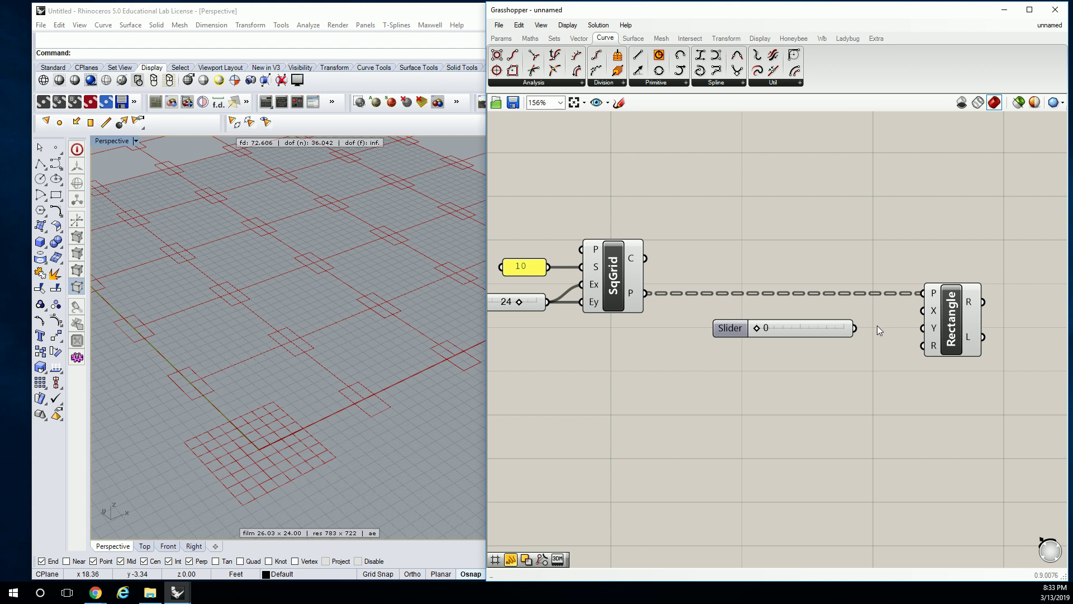
left_click_drag(854, 328, 922, 311)
left_click_drag(855, 328, 922, 328)
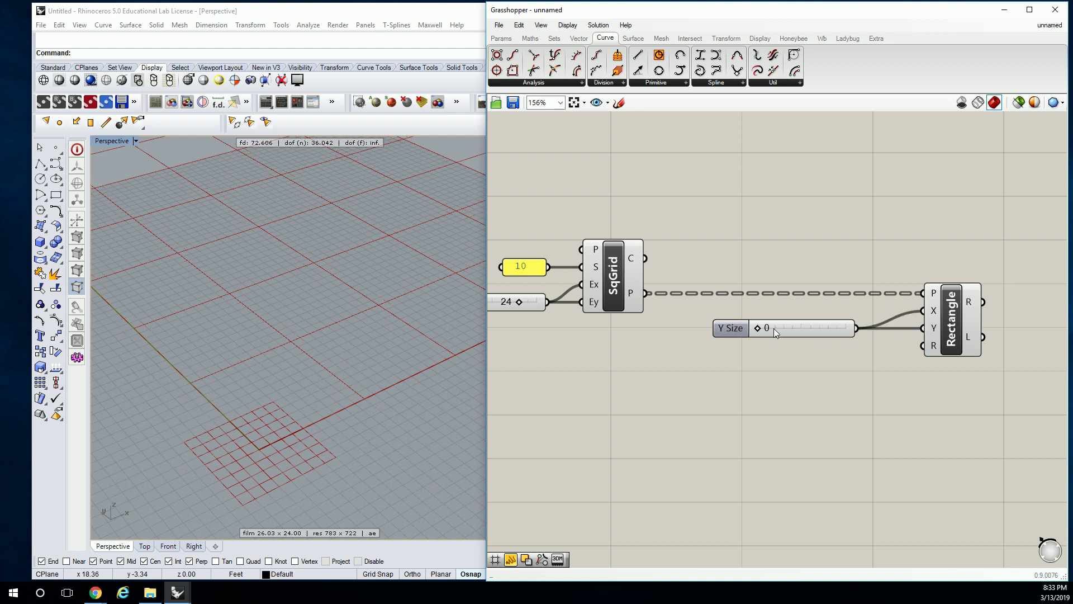
left_click_drag(758, 328, 781, 347)
left_click_drag(787, 349, 819, 353)
Step: Lower the Y Size slider to 5, then delete it from the canvas
scroll(790, 333, "down", 2)
left_click_drag(819, 307, 804, 307)
left_click(756, 309)
key("Delete")
scroll(388, 299, "up", 5)
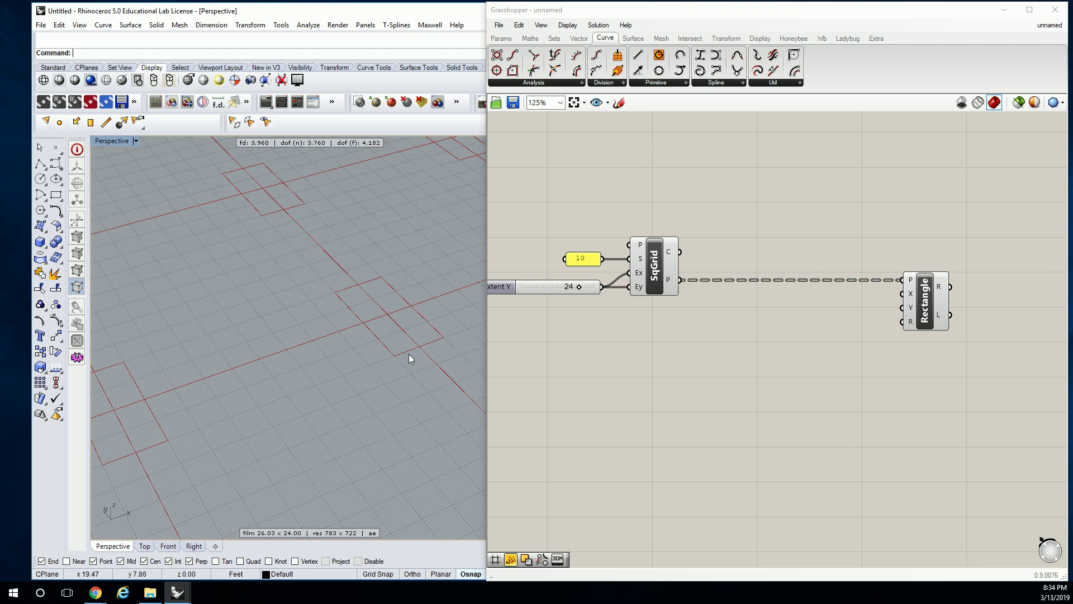
mouse_move(911, 298)
Step: Place a Construct Domain from Maths > Domain and wire its output into Rectangle X
left_click(823, 329)
left_click(529, 38)
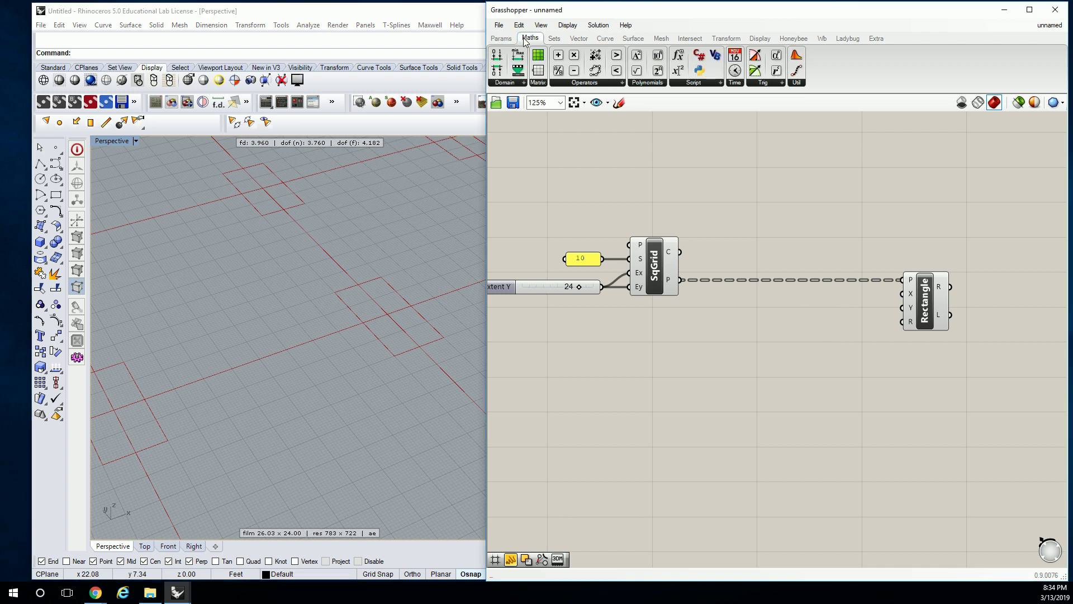
left_click(523, 83)
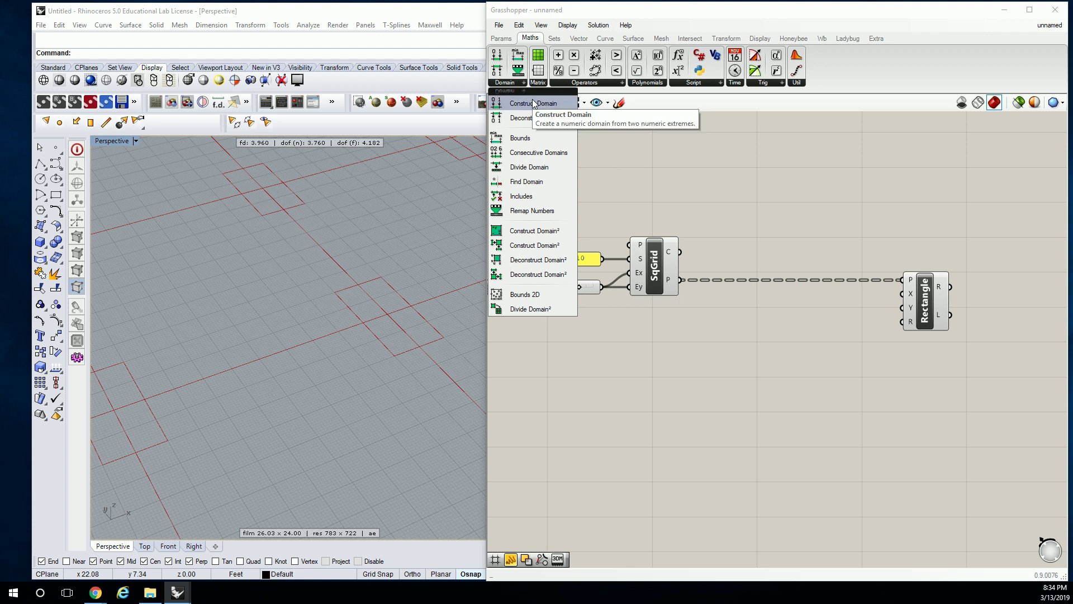
left_click(533, 103)
left_click(833, 316)
scroll(832, 315, "up", 3)
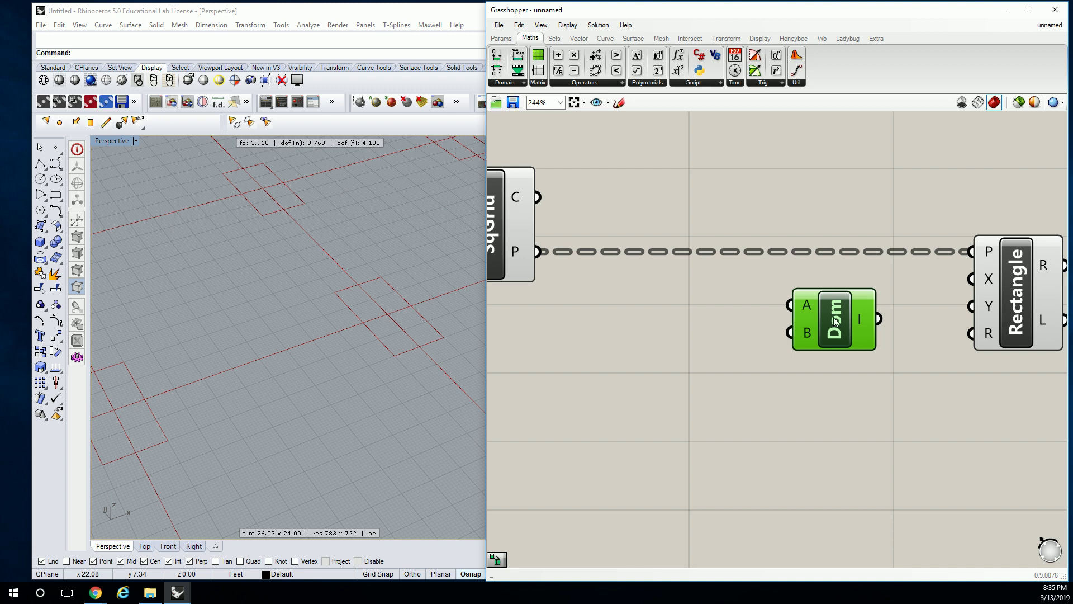
left_click_drag(828, 318, 971, 279)
Step: Delete the accidental duplicate Construct Domain and nudge the remaining one lower
left_click_drag(866, 312, 965, 314, "alt")
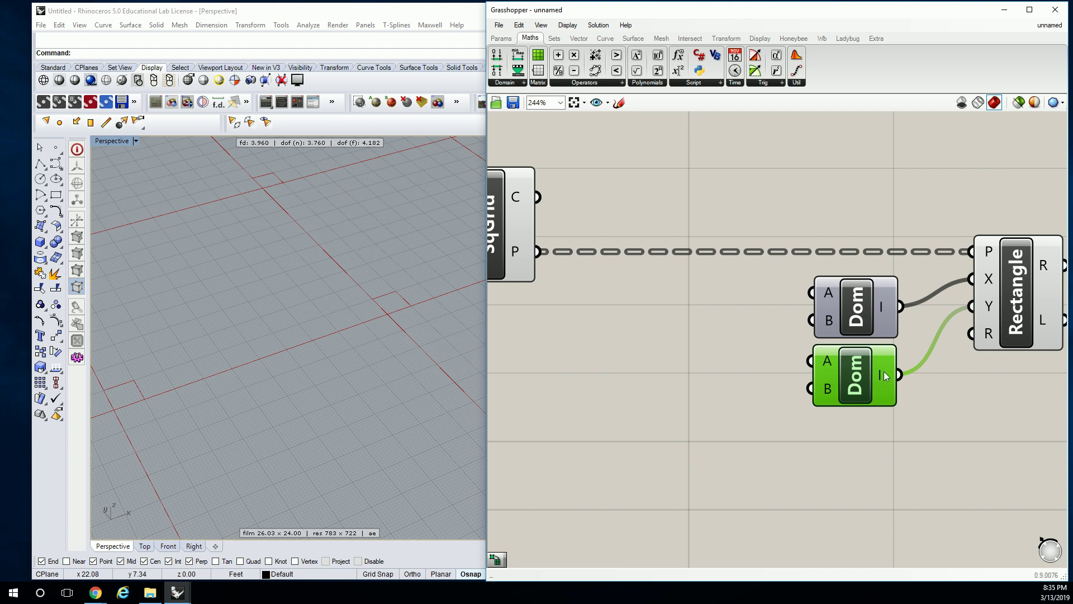
key("Delete")
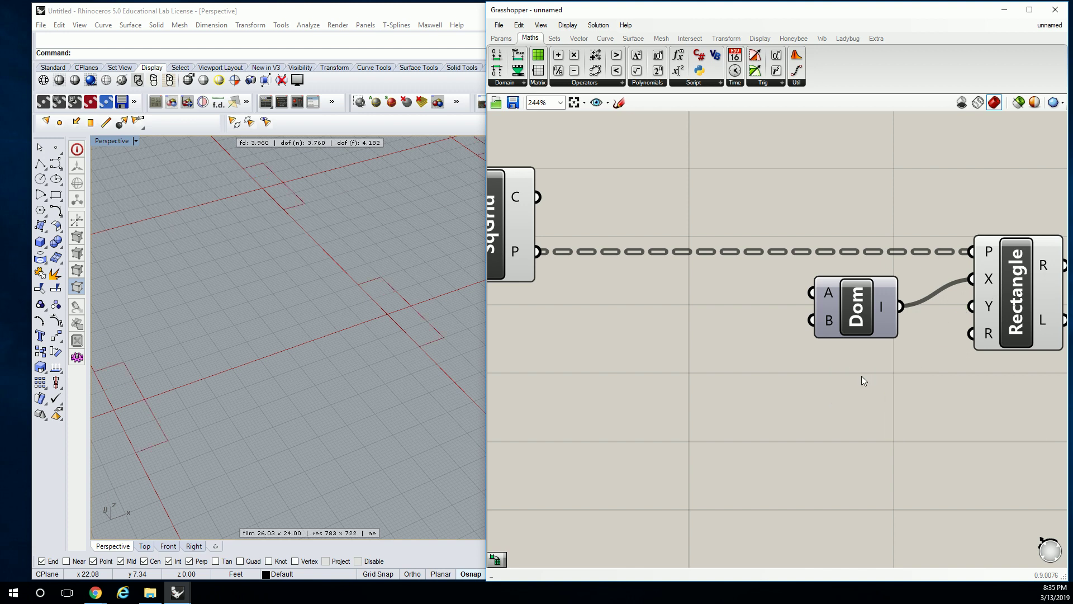
left_click_drag(863, 315, 860, 333)
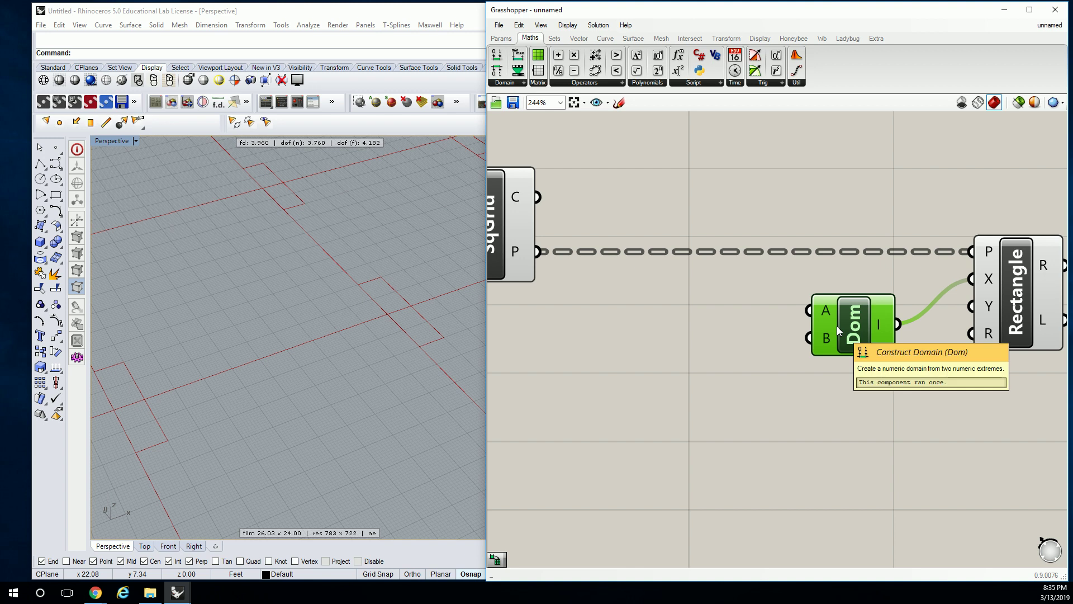
scroll(699, 339, "down", 1)
right_click_drag(700, 338, 827, 307)
scroll(863, 291, "up", 2)
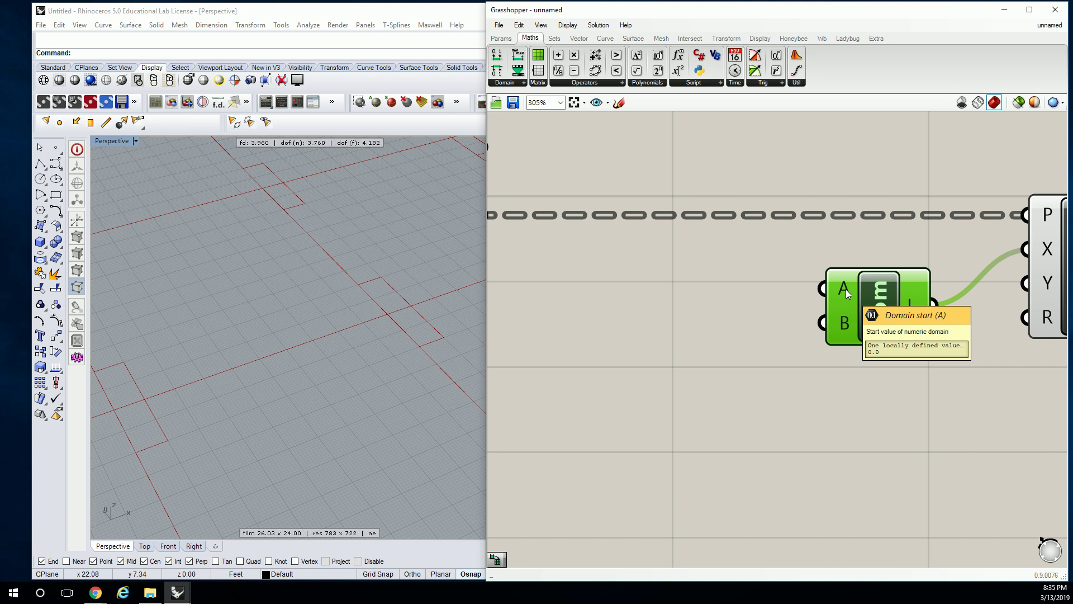
Step: Add a Panel holding -5 for the Construct Domain's A input and shrink it
left_click(501, 37)
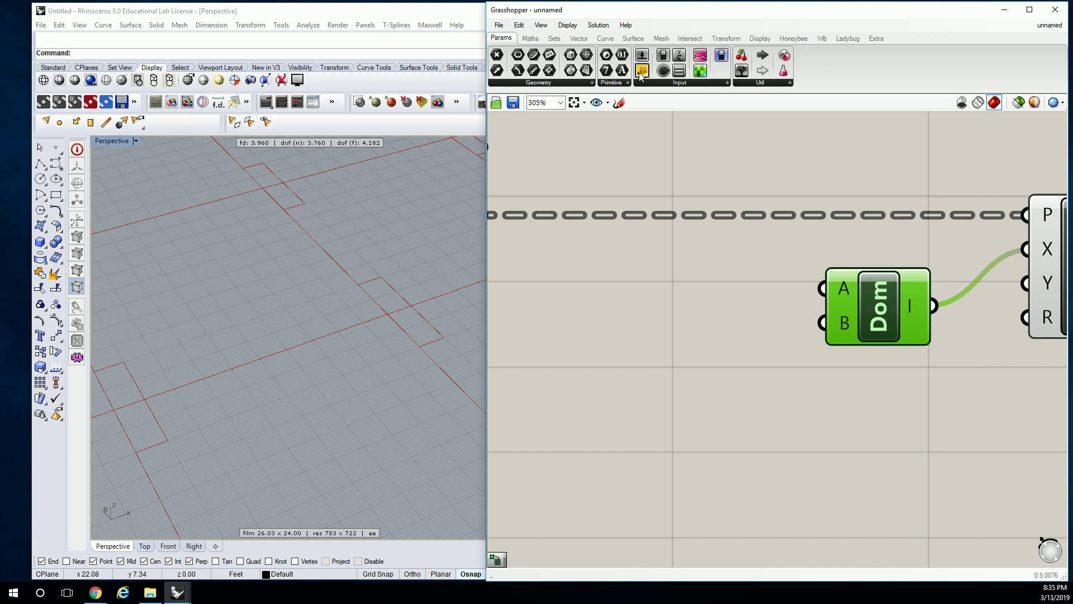
left_click_drag(642, 70, 737, 310)
scroll(841, 338, "down", 1)
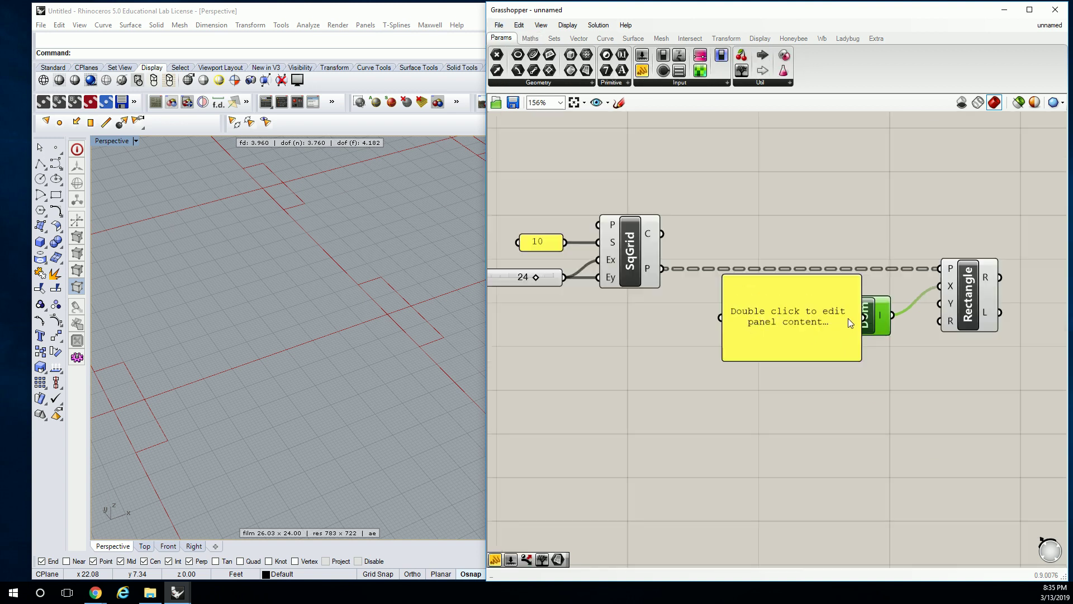
scroll(831, 312, "down", 1)
double_click(804, 317)
type("-5")
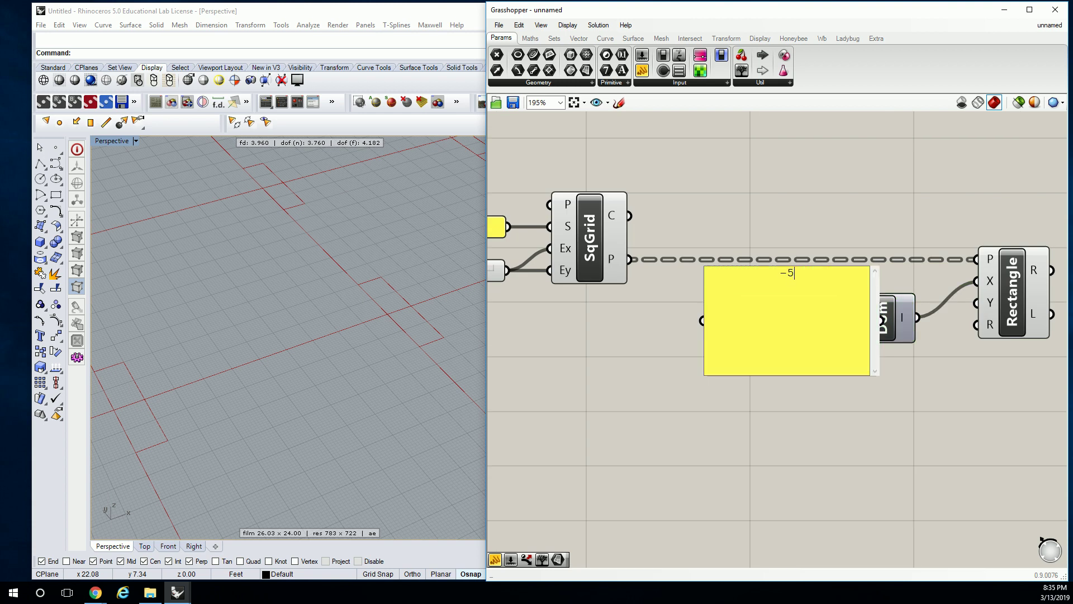
left_click(893, 400)
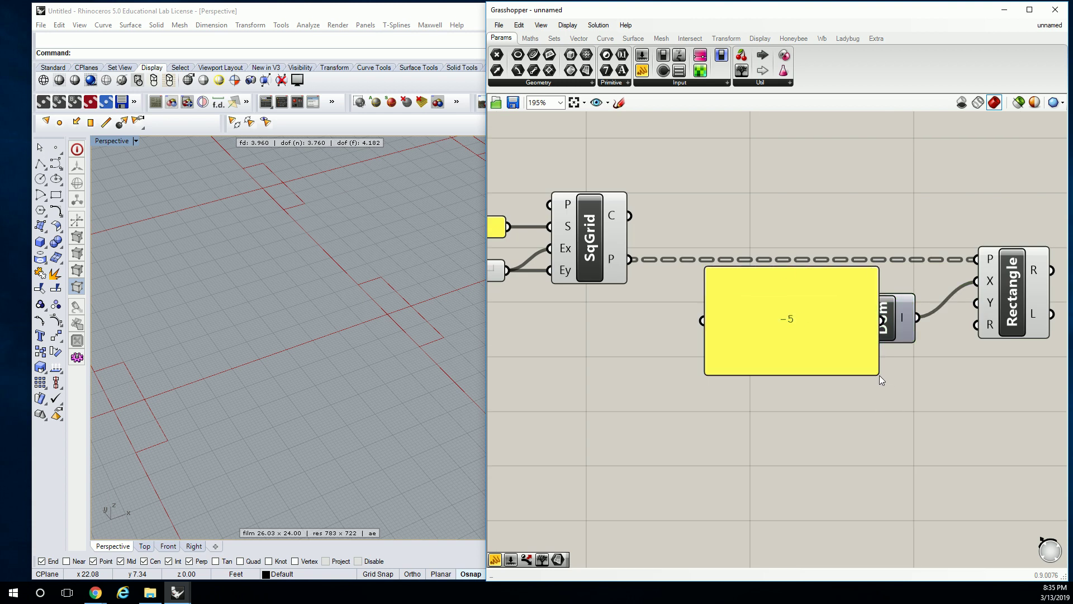
left_click_drag(877, 374, 793, 338)
Step: Duplicate the panel as 5, wire it to Dom B, and wire the domain into Rectangle Y
key("ctrl+v")
double_click(794, 338)
type("5")
left_click(823, 424)
left_click_drag(831, 333, 846, 329)
scroll(352, 337, "down", 8)
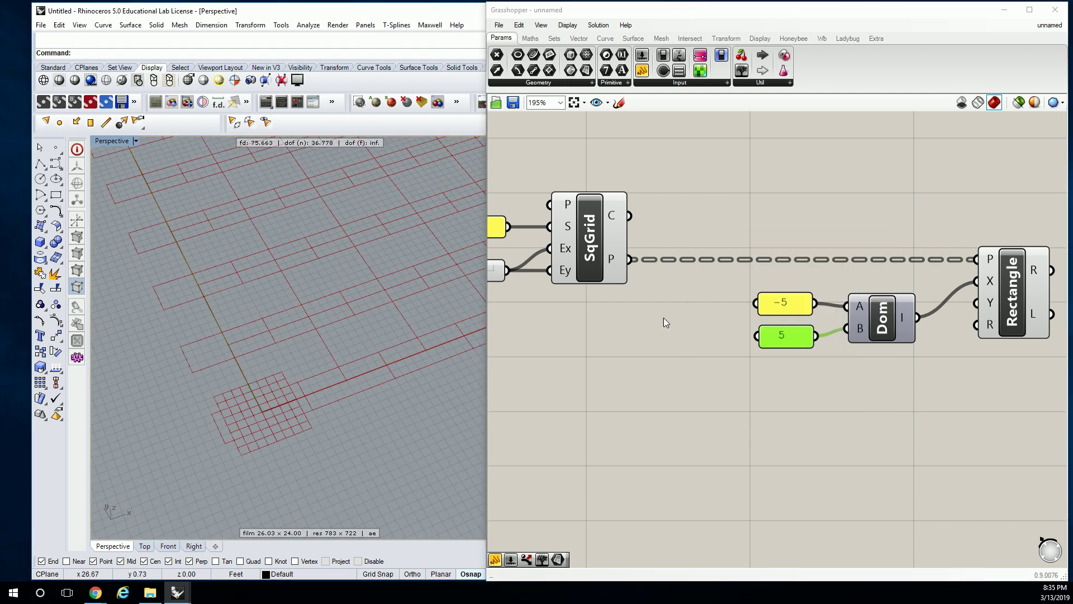
left_click_drag(917, 316, 976, 302)
left_click(896, 332)
left_click(1003, 297)
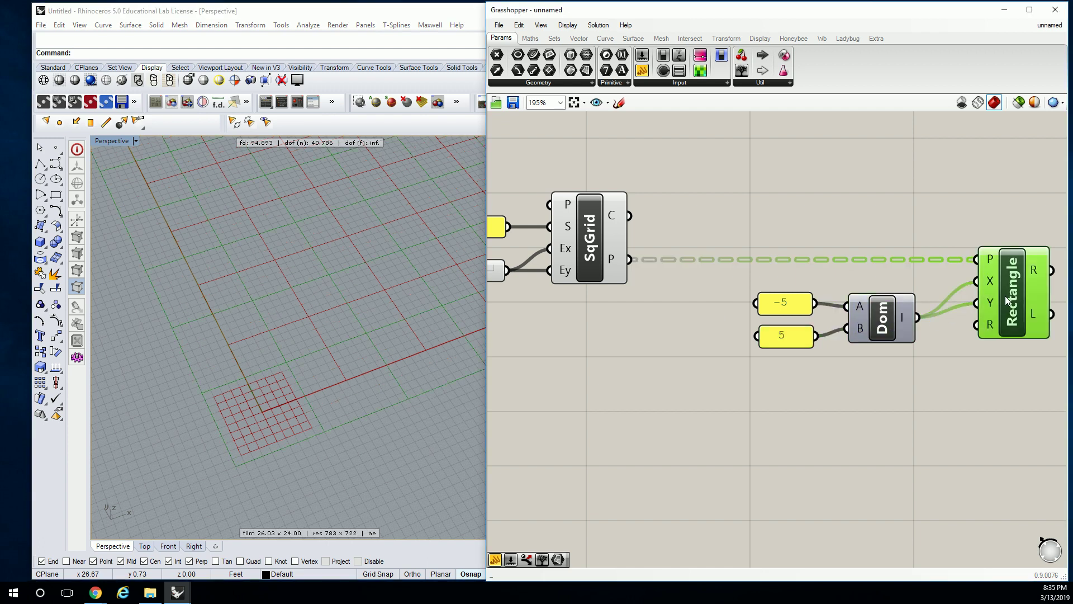
left_click(848, 405)
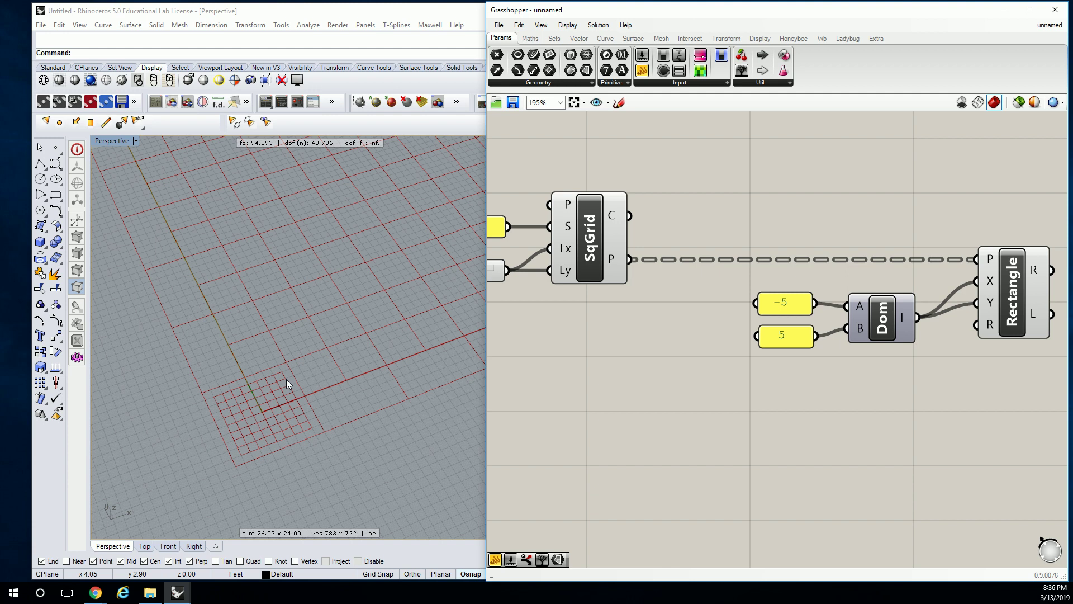
Step: Place a 0-to-5 number slider via the 0<5 search, then delete it
double_click(643, 333)
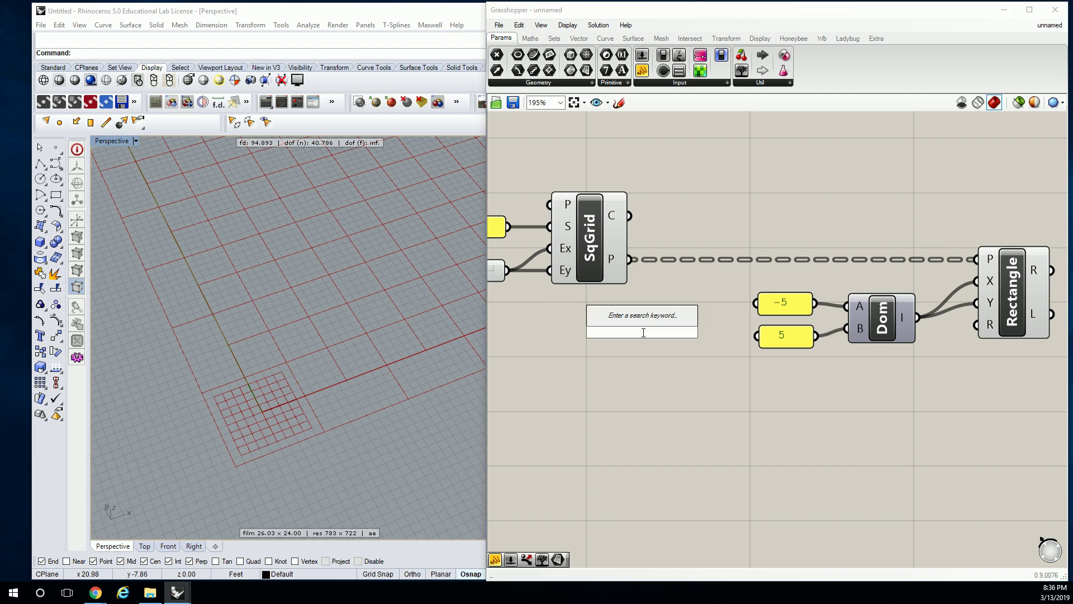
type("01")
key("BackSpace")
key("BackSpace")
type("0<5")
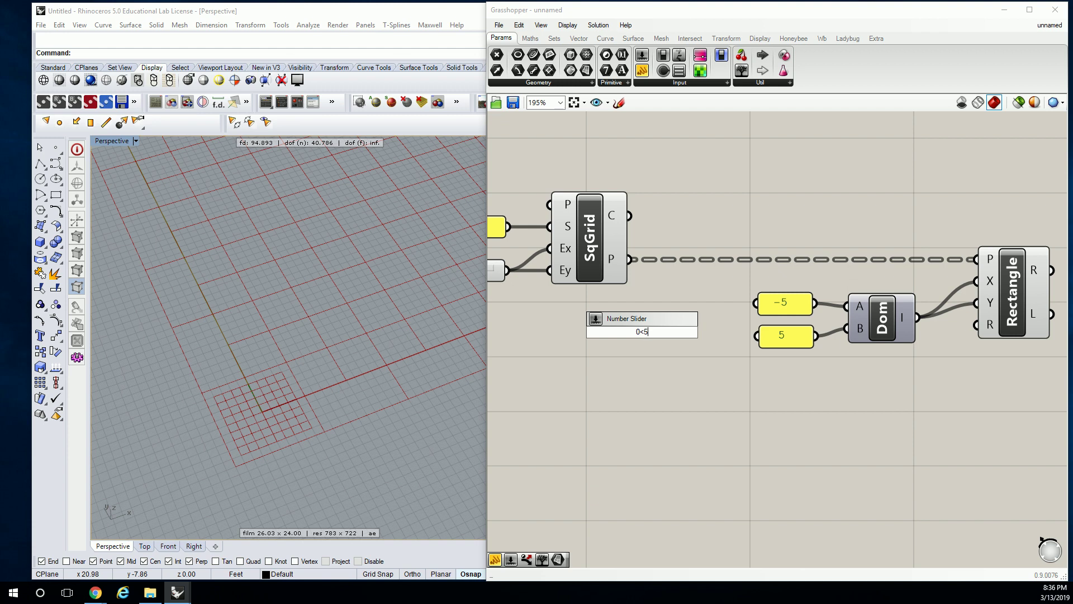
key("Return")
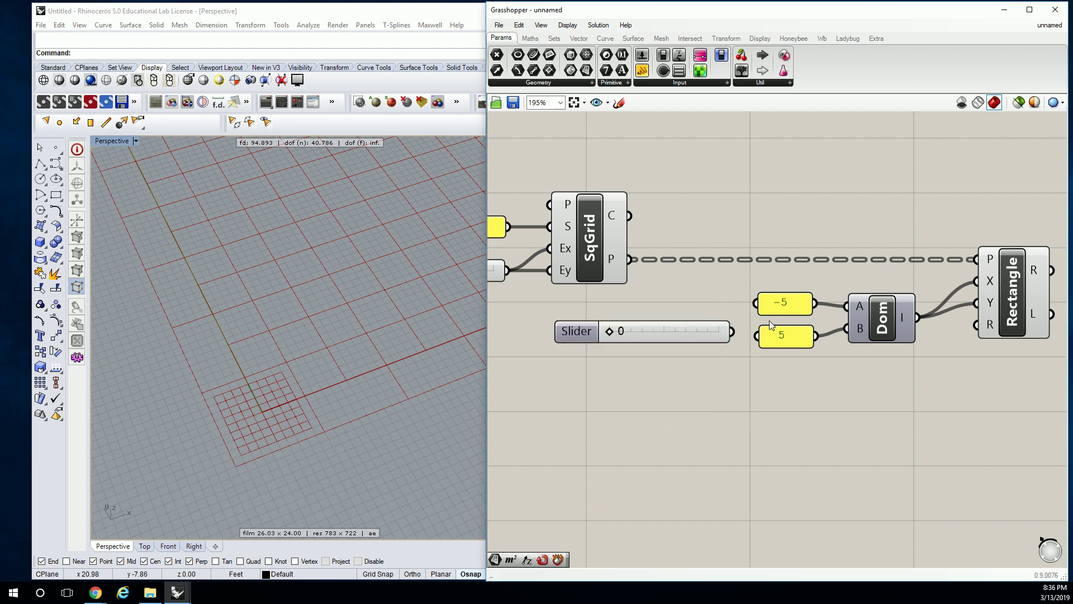
left_click(786, 301)
left_click(576, 332)
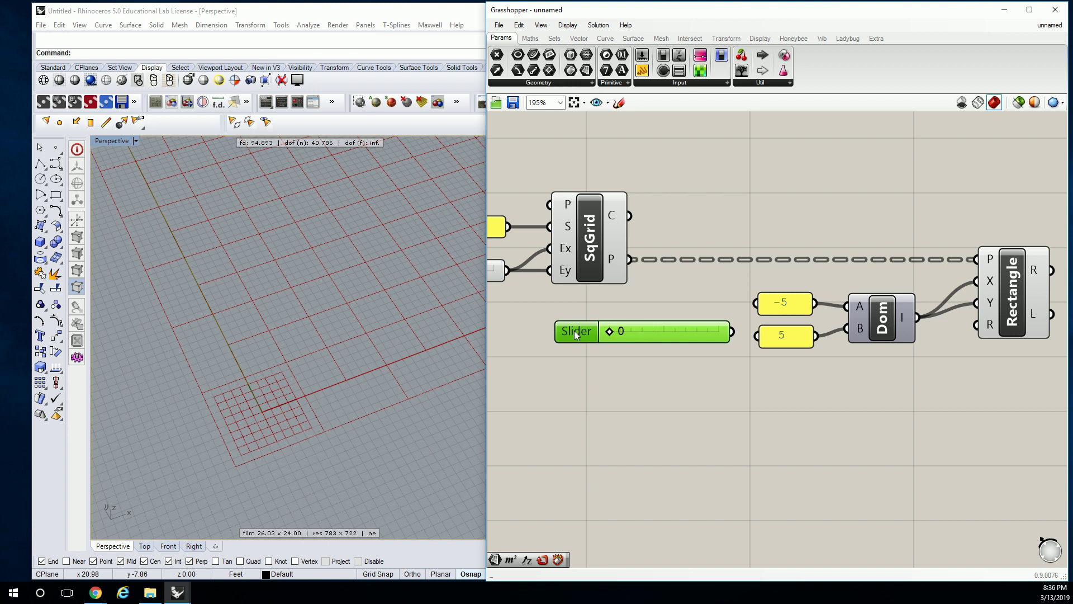
key("Delete")
Step: Add a 0.0 number slider, delete the -5 and 5 panels, and wire it into Dom B
double_click(638, 327)
type("0")
type(".0")
key("Return")
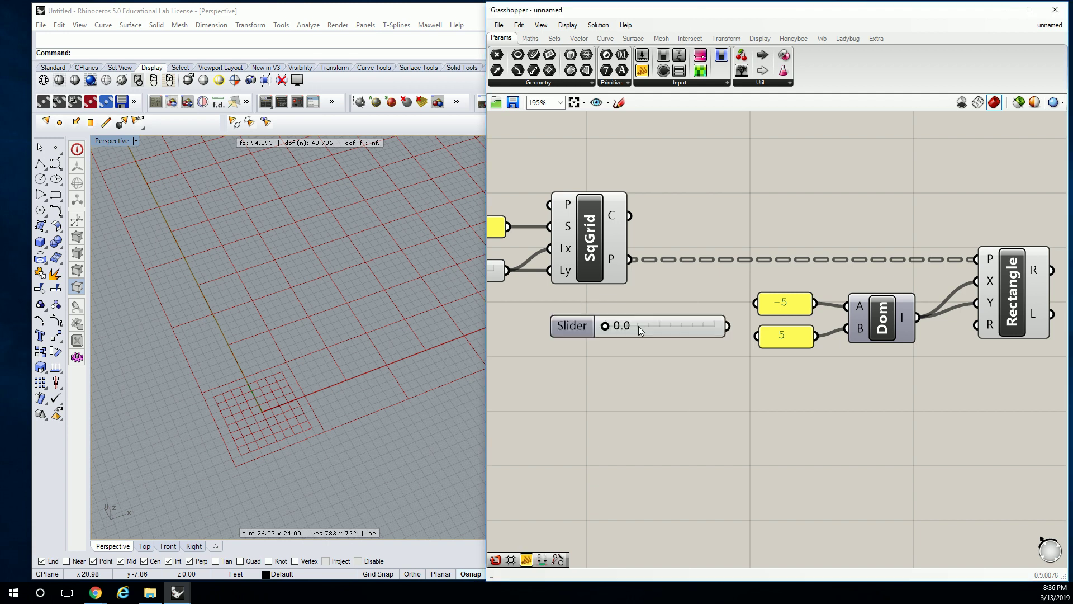
left_click(783, 307)
key("Delete")
left_click(789, 335)
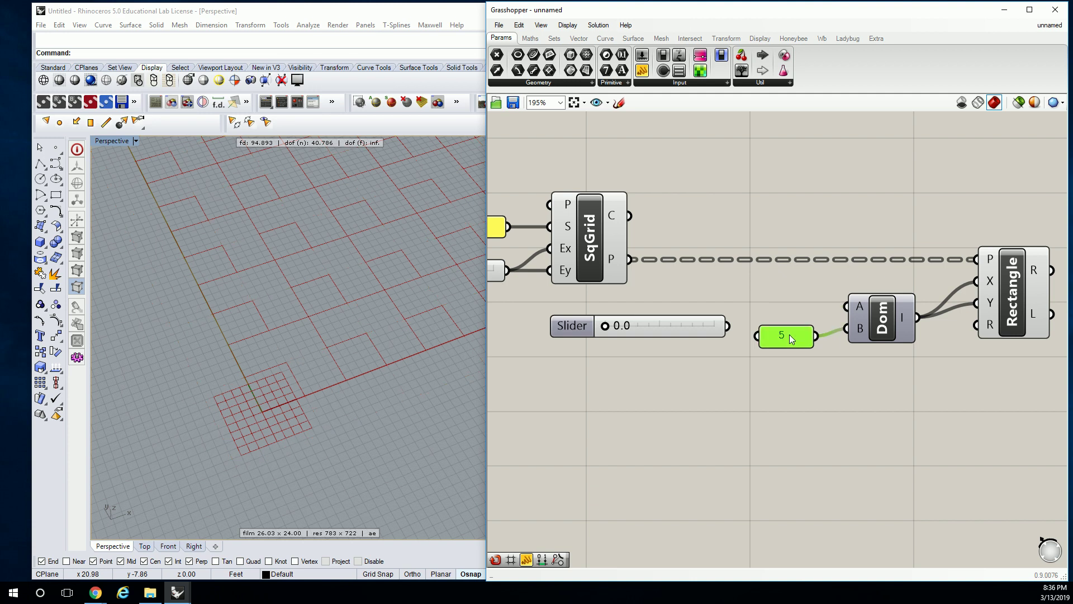
key("Delete")
left_click_drag(727, 326, 837, 344)
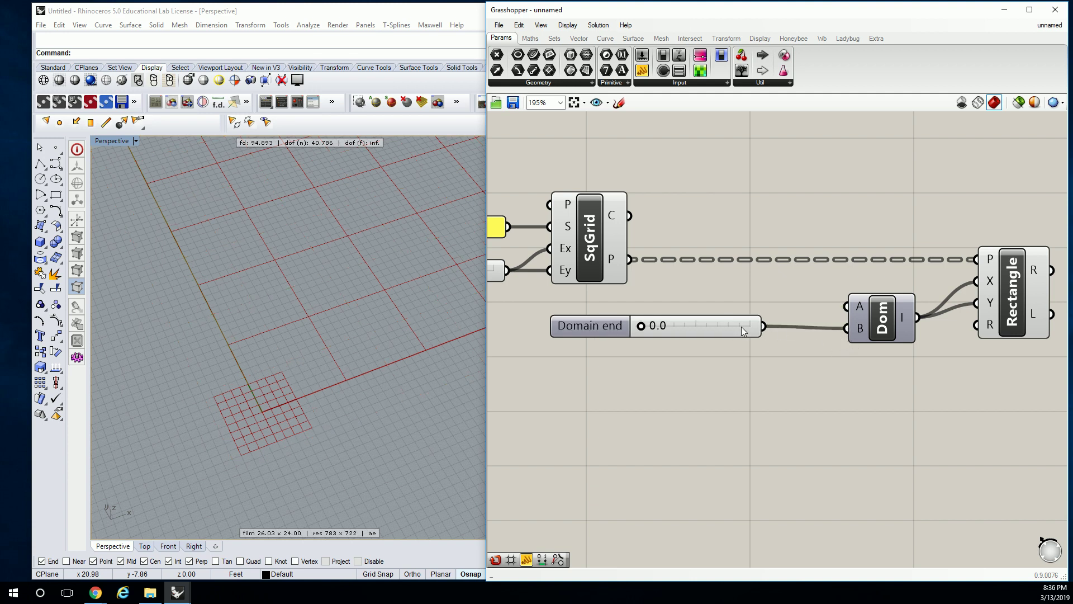
Step: Add a Negative component from Maths > Operators and group it as 'MAth | Ops'
left_click(530, 39)
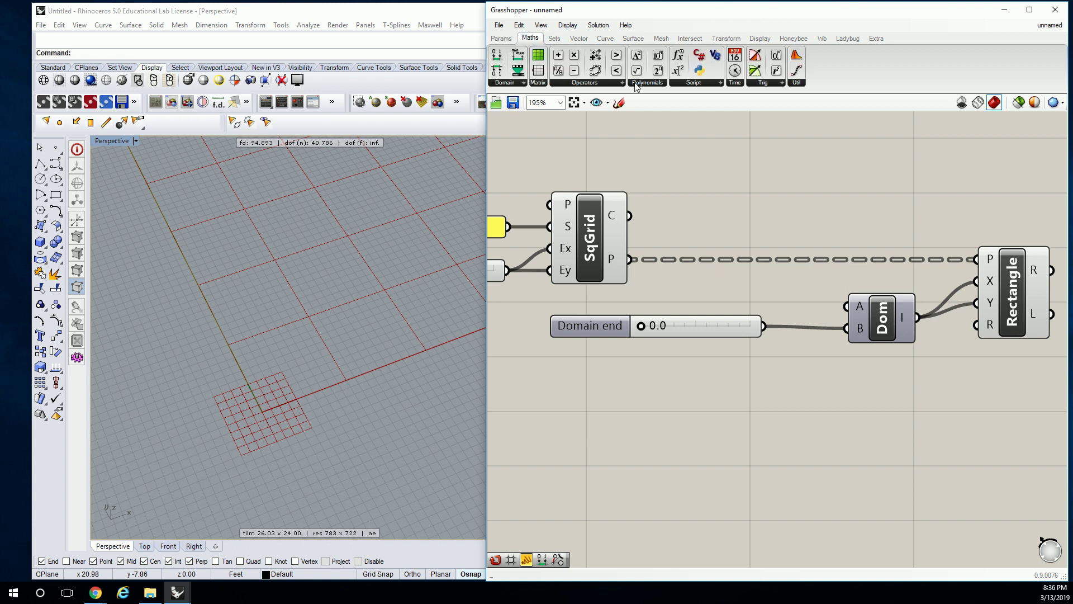
left_click(604, 85)
left_click_drag(668, 121, 761, 301)
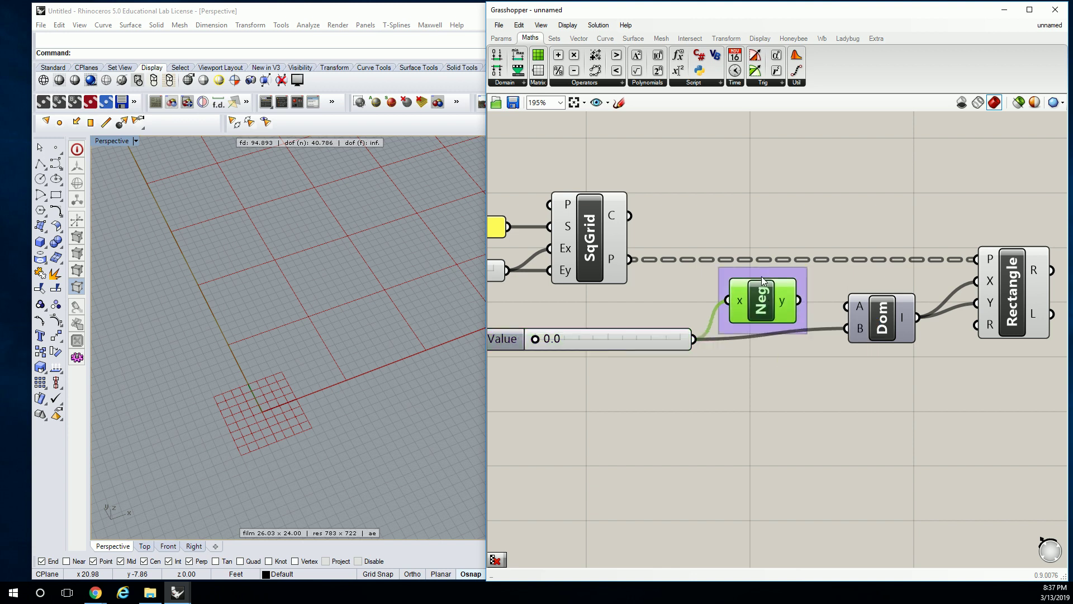
right_click(764, 281)
type("M")
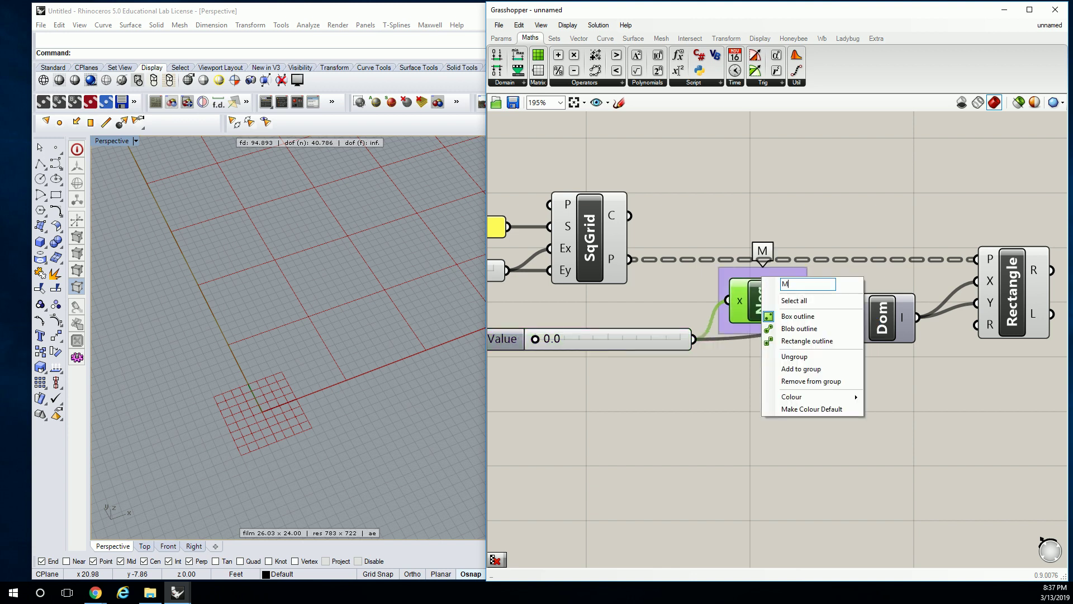
type("Ath | Ops")
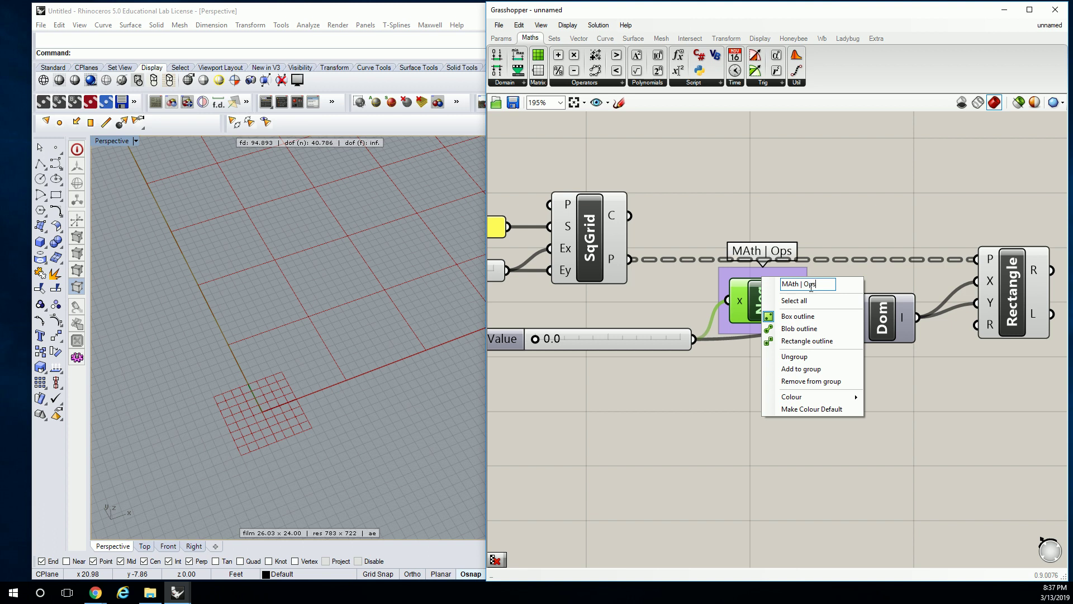
left_click(814, 230)
left_click_drag(879, 327, 881, 337)
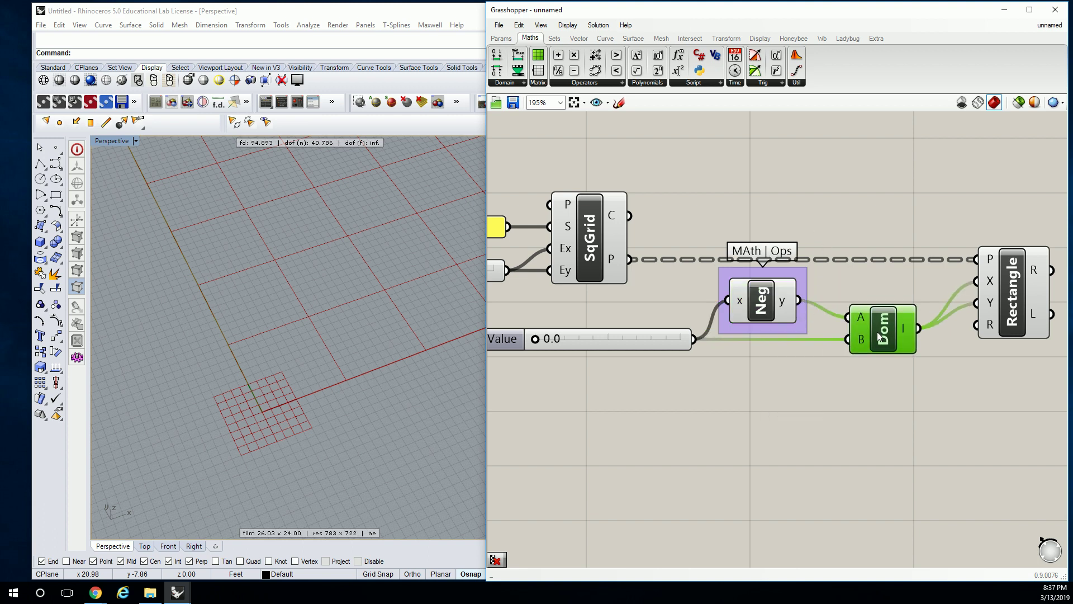
left_click(919, 293)
left_click(1019, 306)
left_click(644, 308)
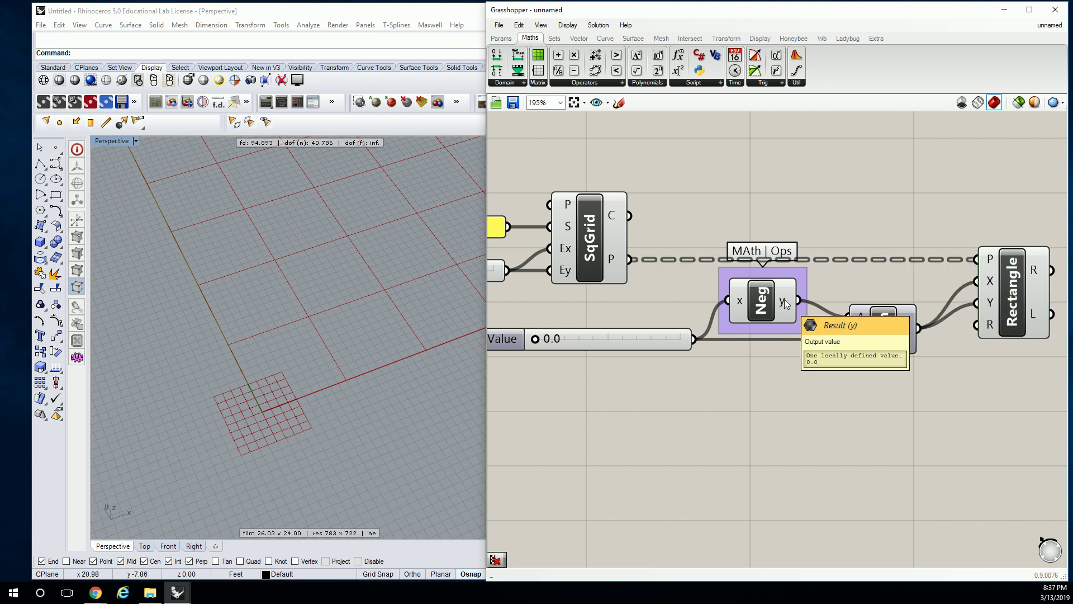
Step: Raise the domain slider through 1.1 to 3.6
left_click_drag(535, 338, 567, 339)
mouse_move(785, 303)
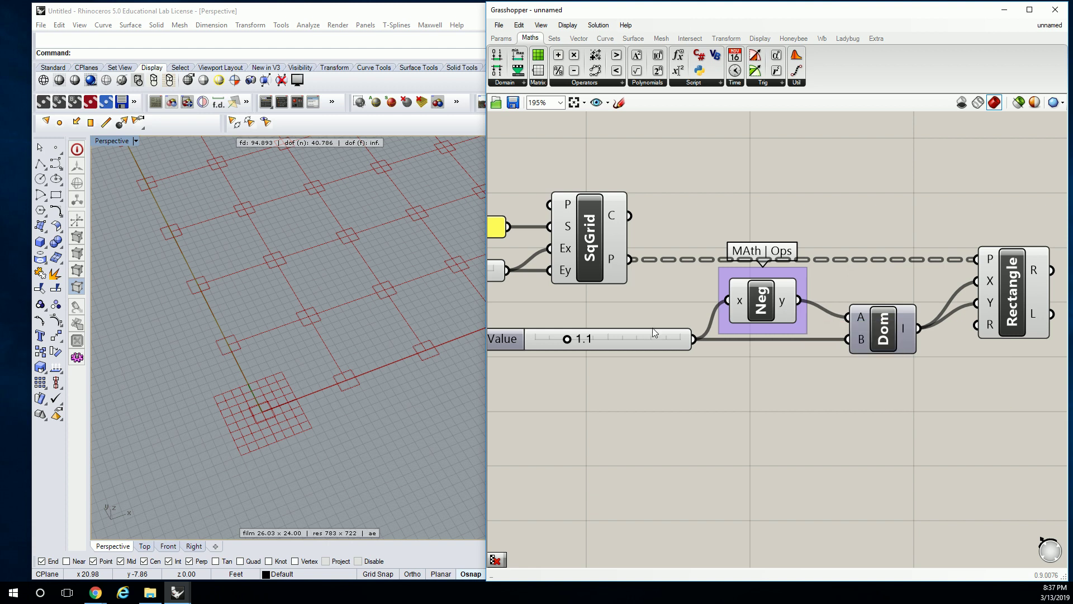
left_click_drag(566, 339, 645, 347)
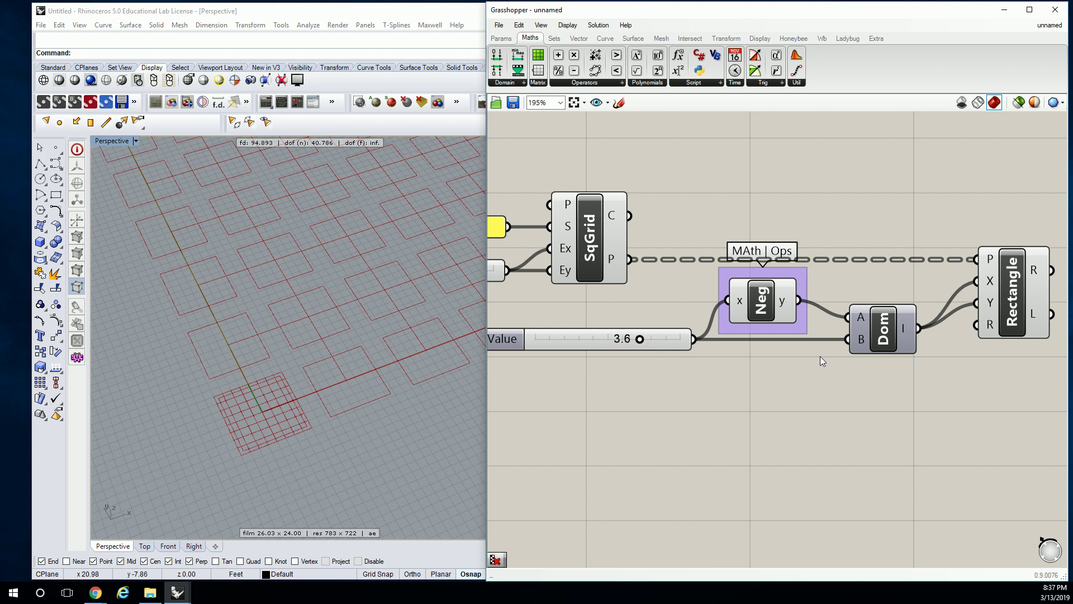
scroll(907, 390, "down", 2)
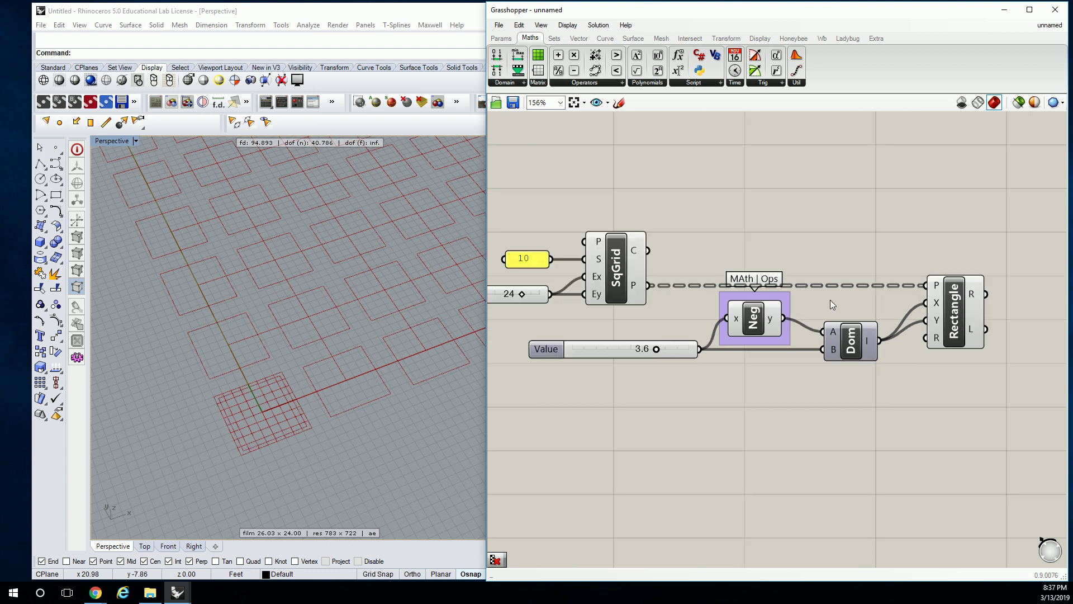
Step: Group the Construct Domain component and name the group 'Math | Dom'
left_click(849, 334)
key("ctrl+g")
left_click(863, 313)
right_click(874, 319)
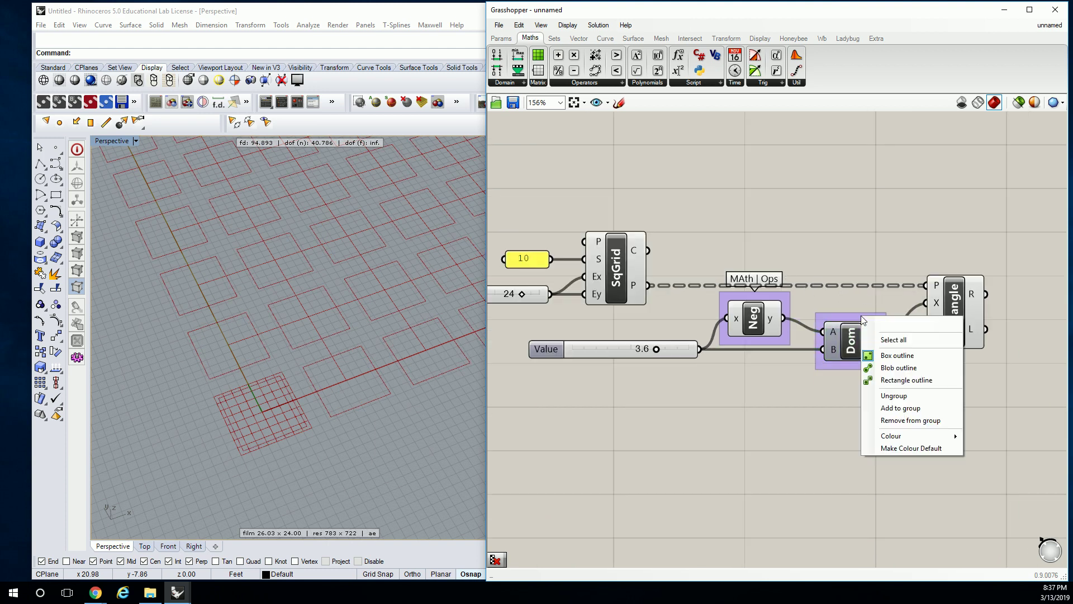
left_click(897, 321)
type("Math | Dom")
left_click(926, 238)
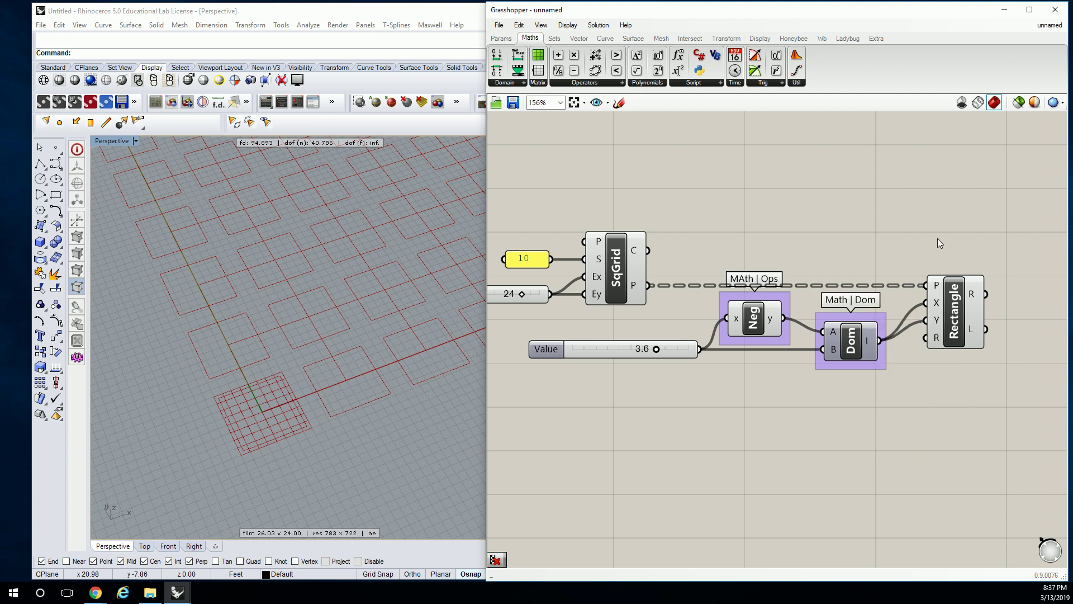
Step: Group the Rectangle component and name the group 'Crv | Prim'
left_click(964, 316)
key("ctrl+g")
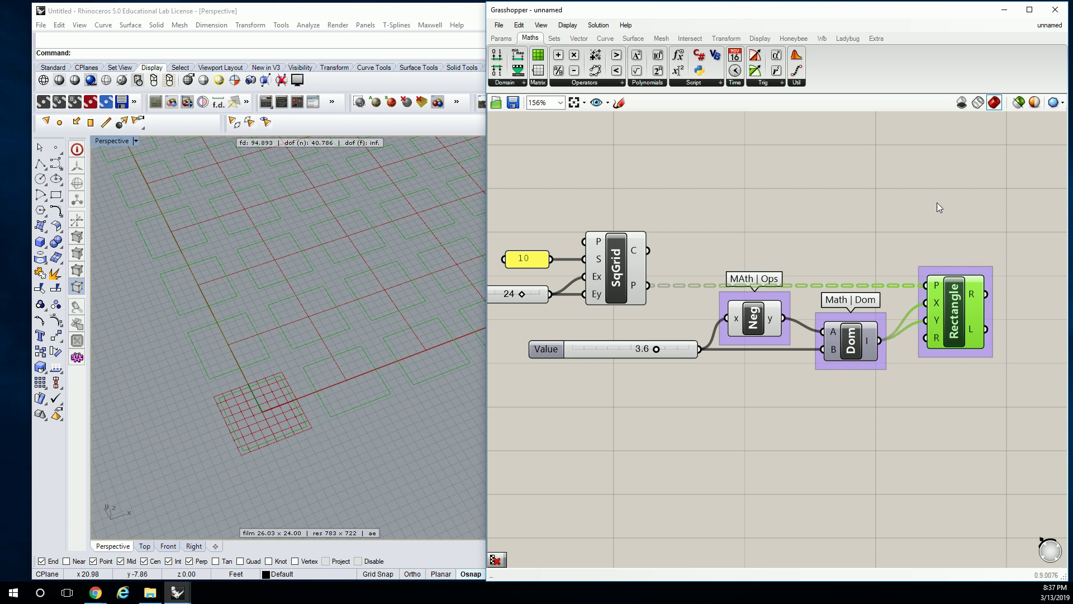
left_click(927, 190)
left_click(606, 38)
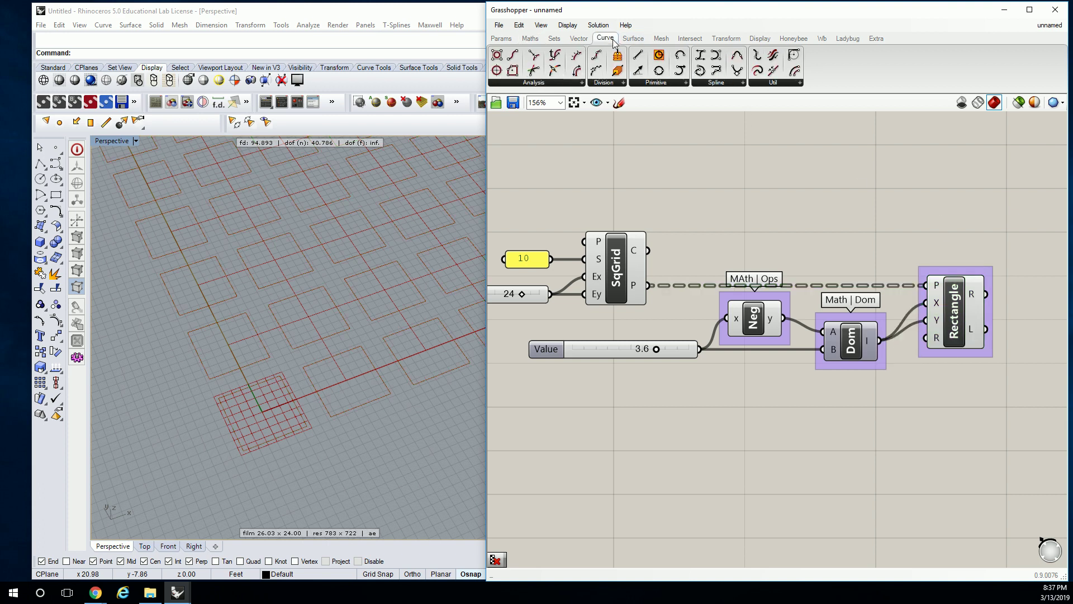
right_click(960, 275)
key("Escape")
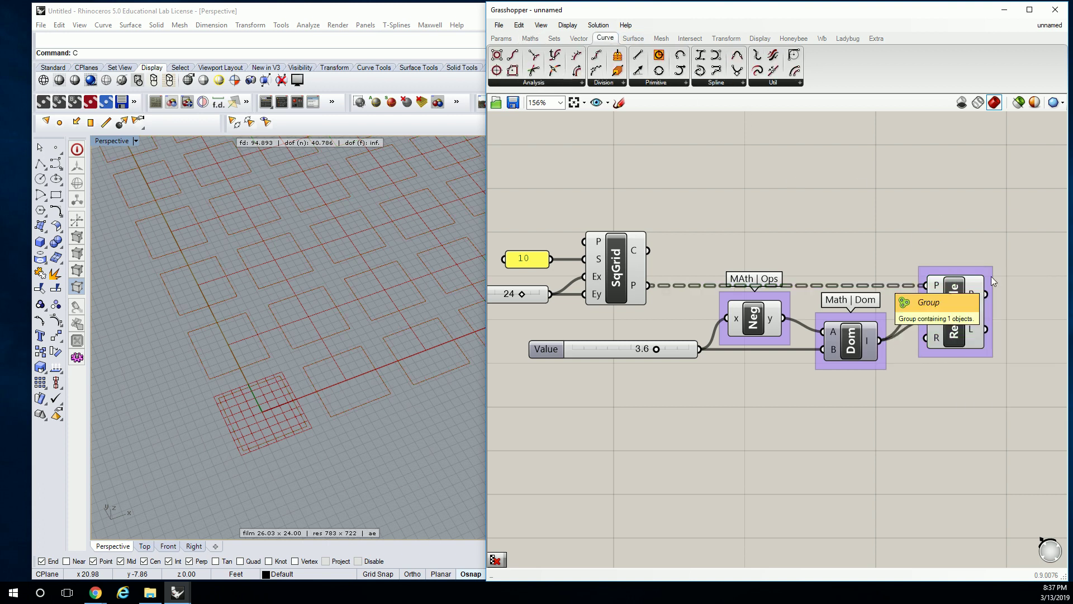
type("c")
left_click(967, 267)
right_click(967, 268)
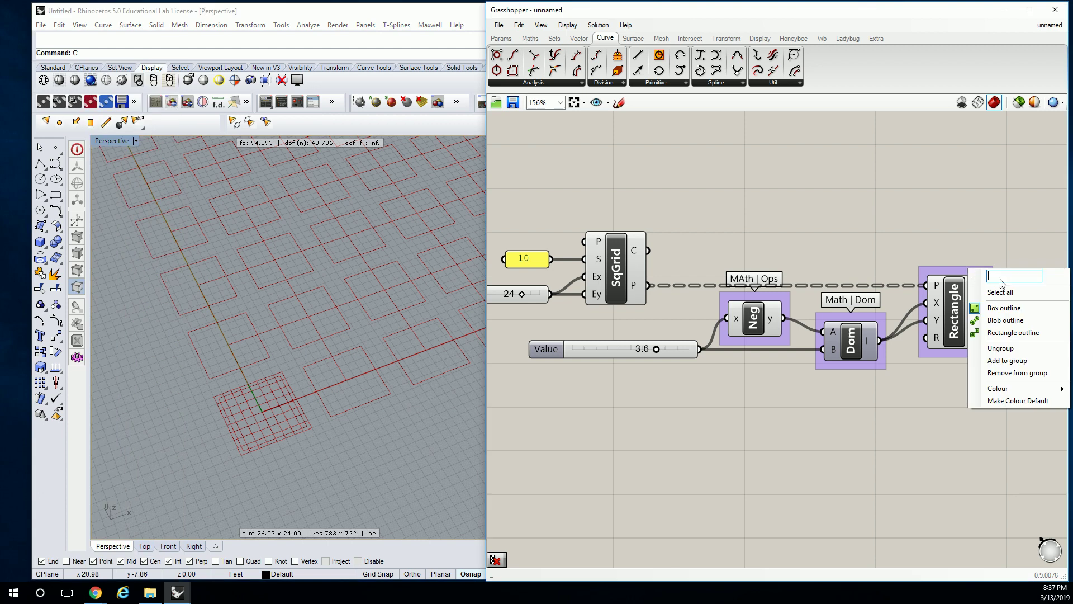
type("Crv | Prim")
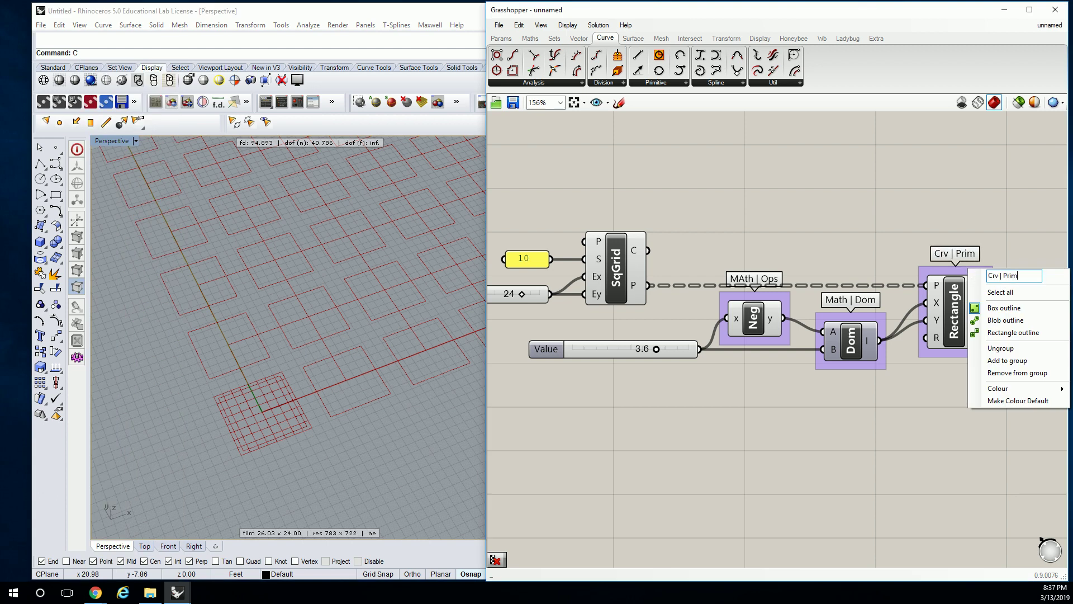
key("Return")
scroll(853, 218, "down", 1)
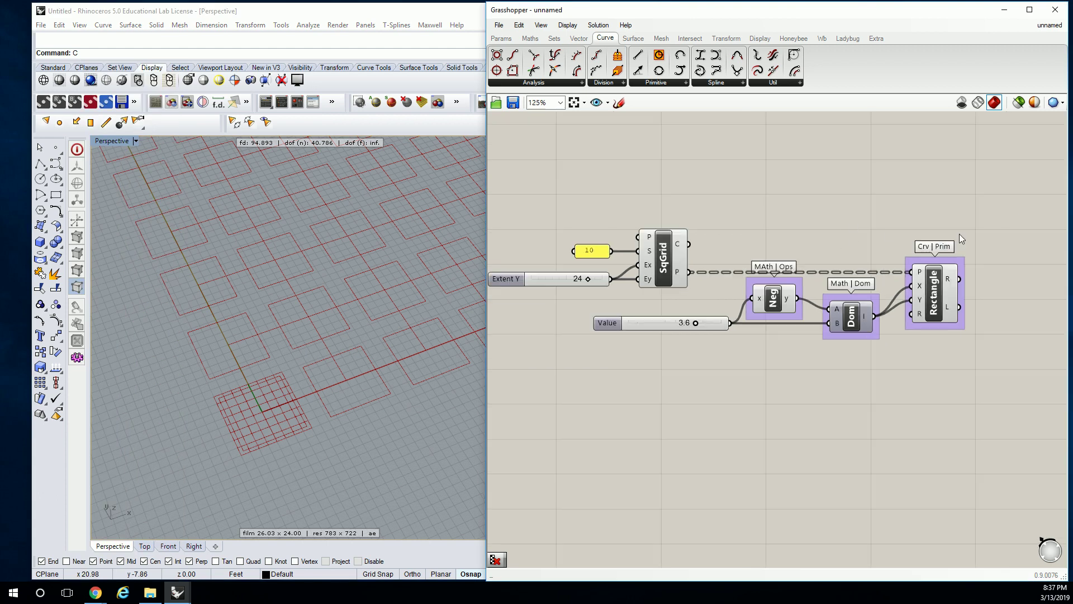